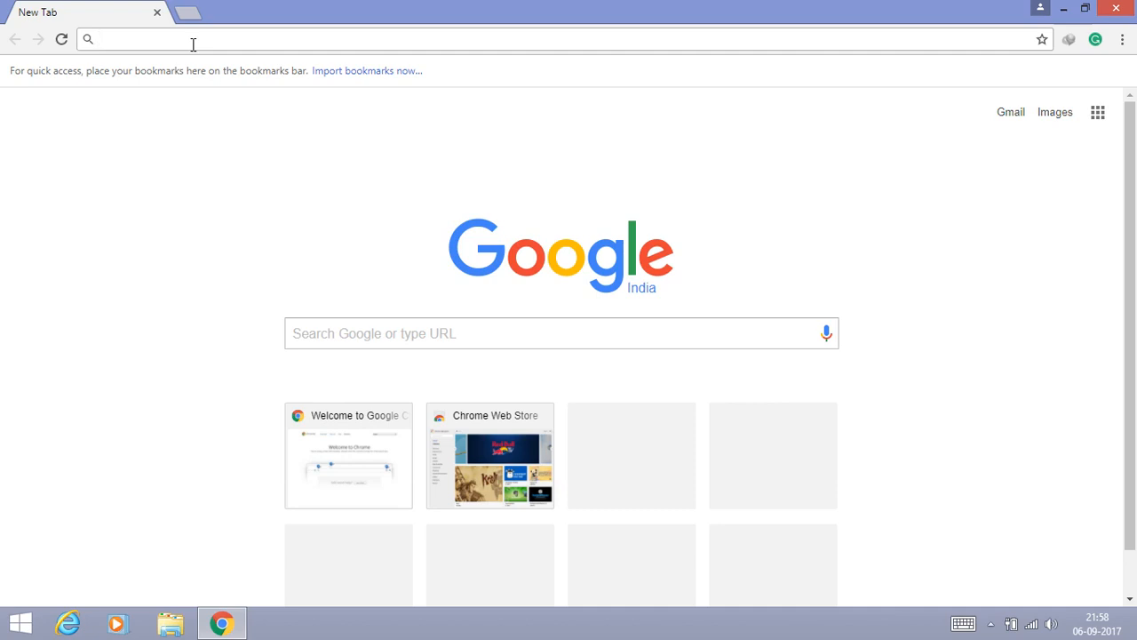
Search the web for "download scala 2.12.2" and open the Scala 2.12.2 download page on scala-lang.org.
text(download )
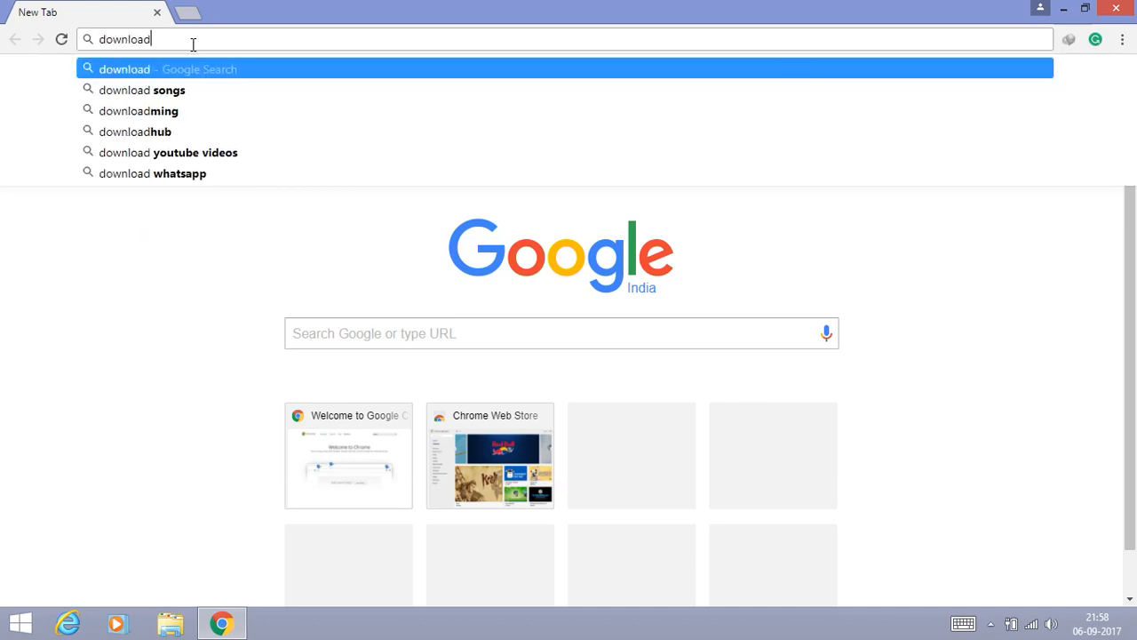
text(sc)
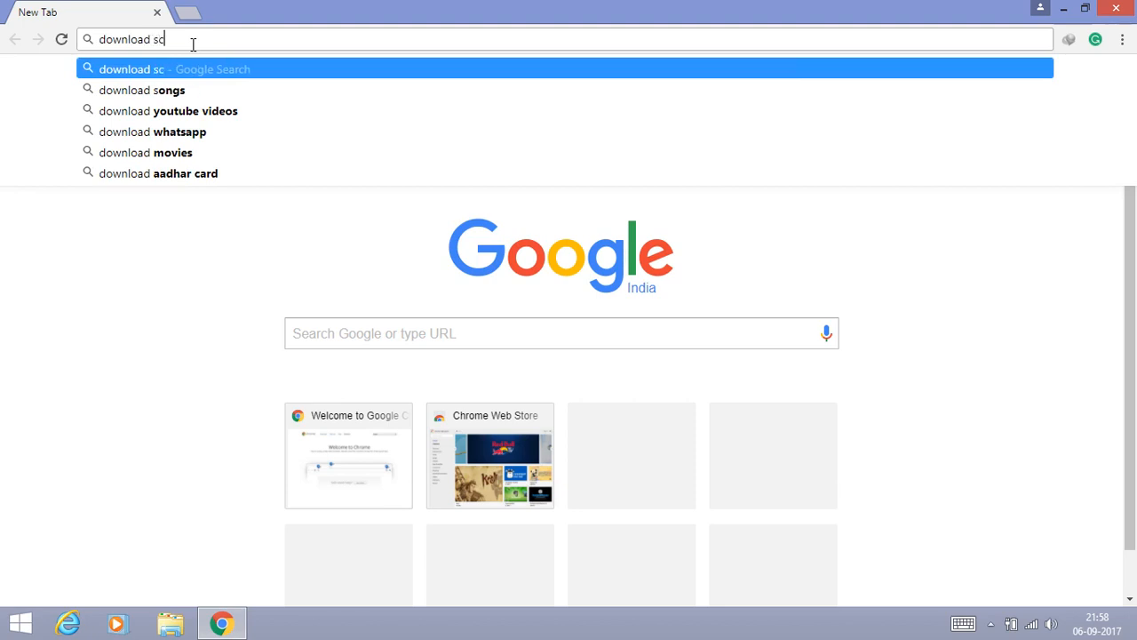
text(ala 2.12)
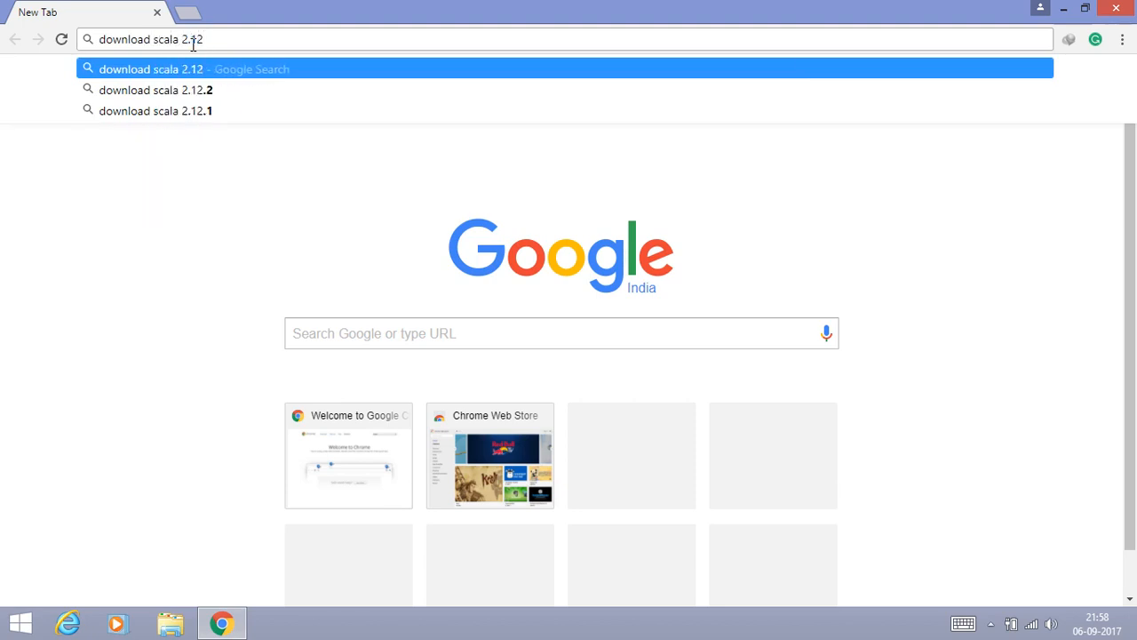
key(Down)
key(Return)
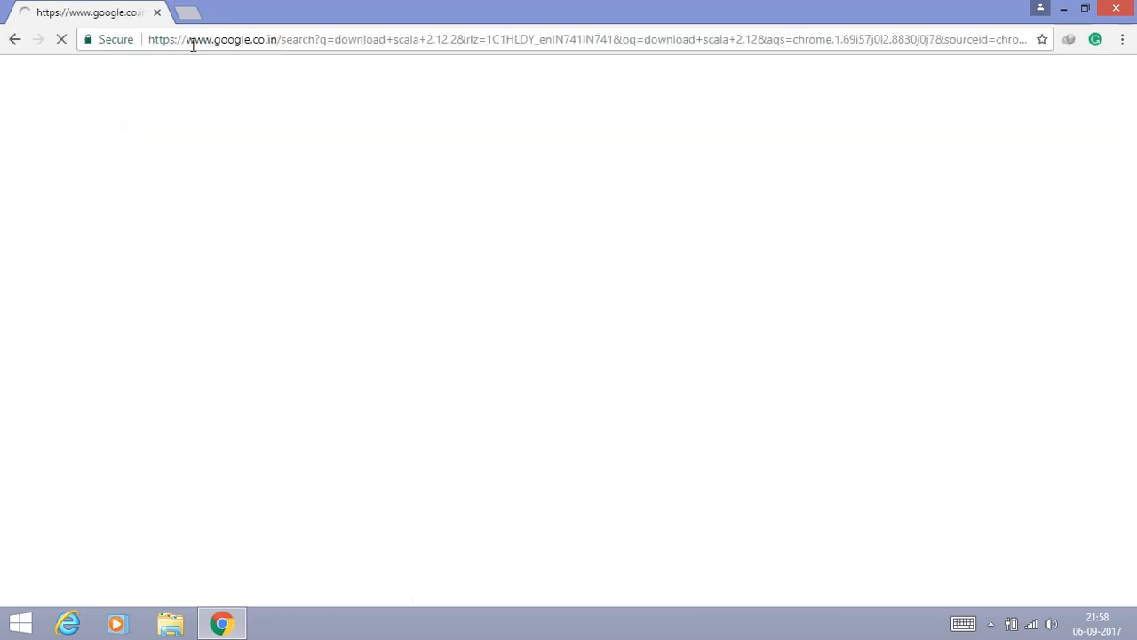
click(168, 213)
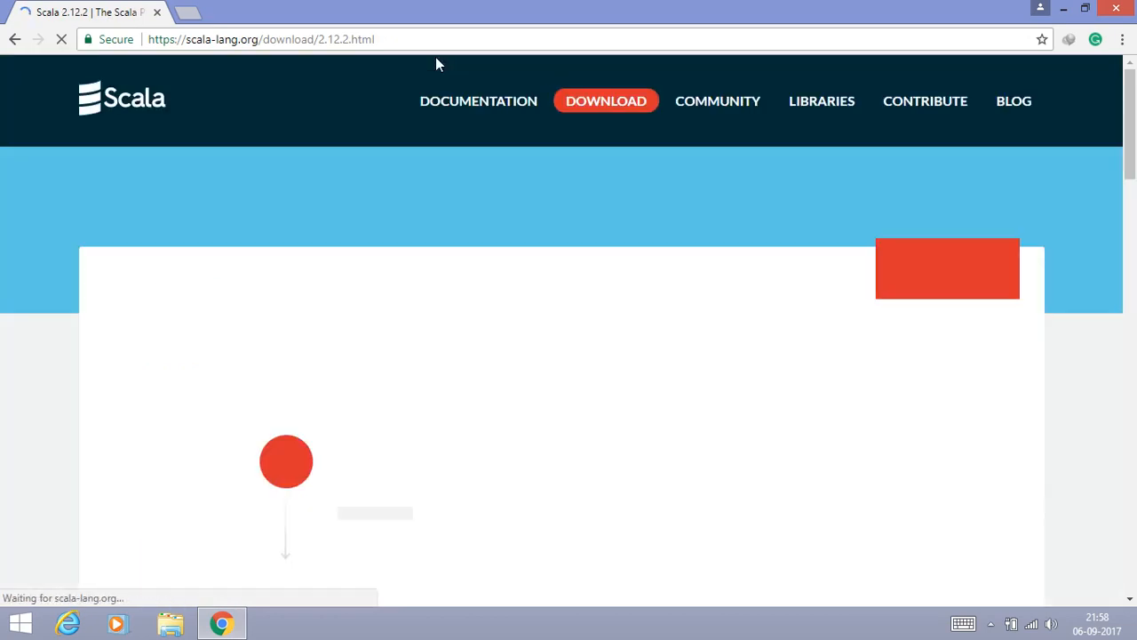
Review the Scala 2.12.2 download page for the required Java version and the available ways to install Scala.
scroll(722, 178, down, 2)
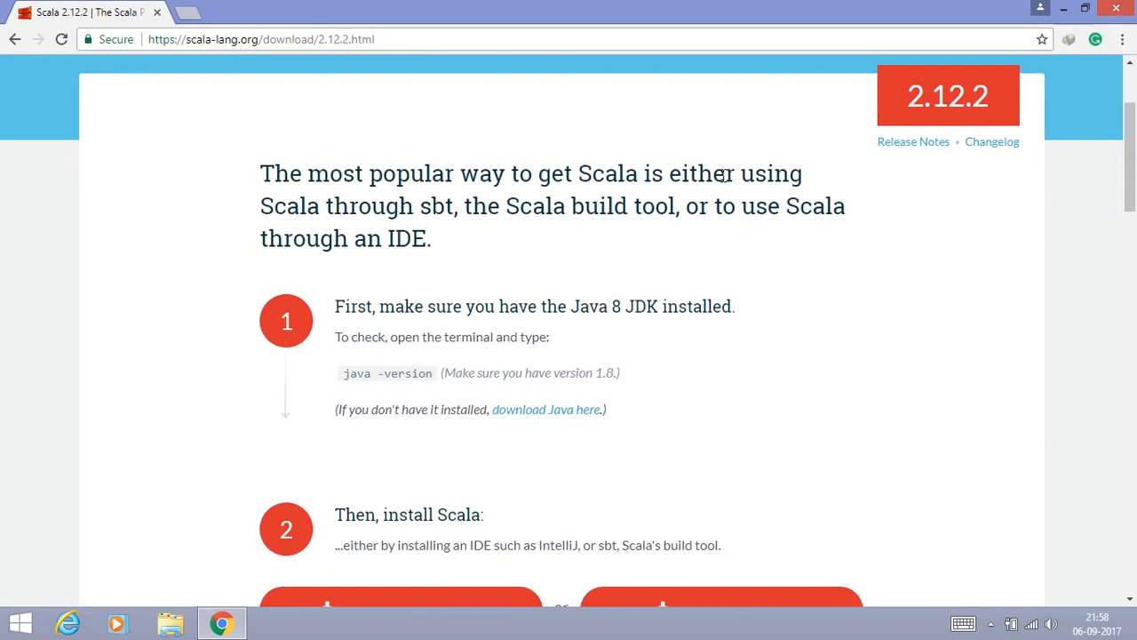
scroll(726, 175, down, 1)
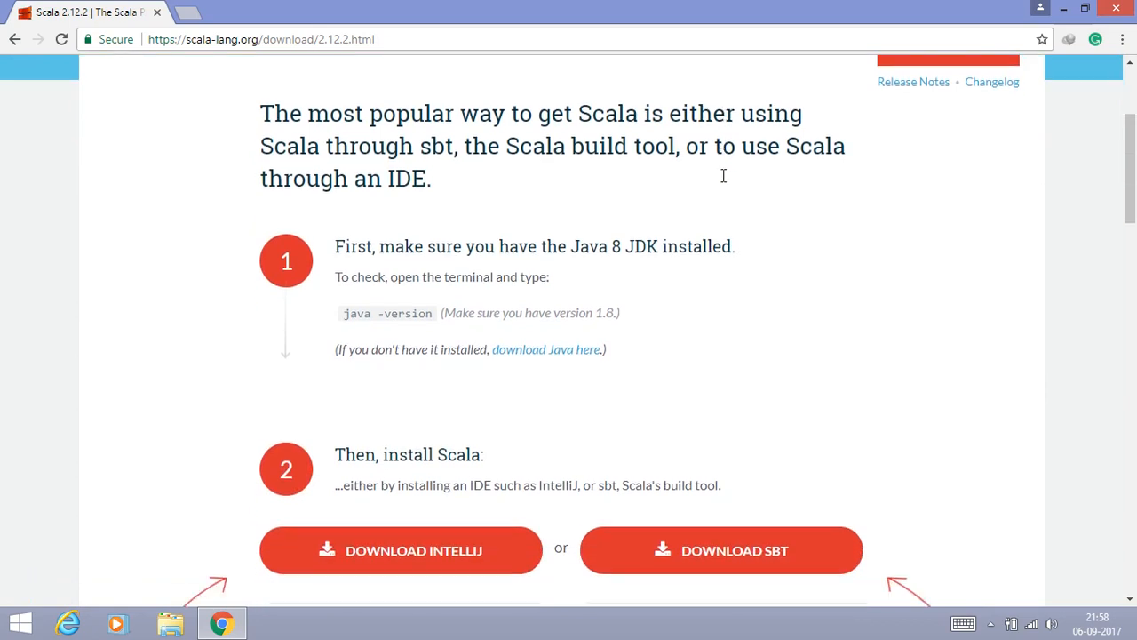
scroll(722, 182, down, 3)
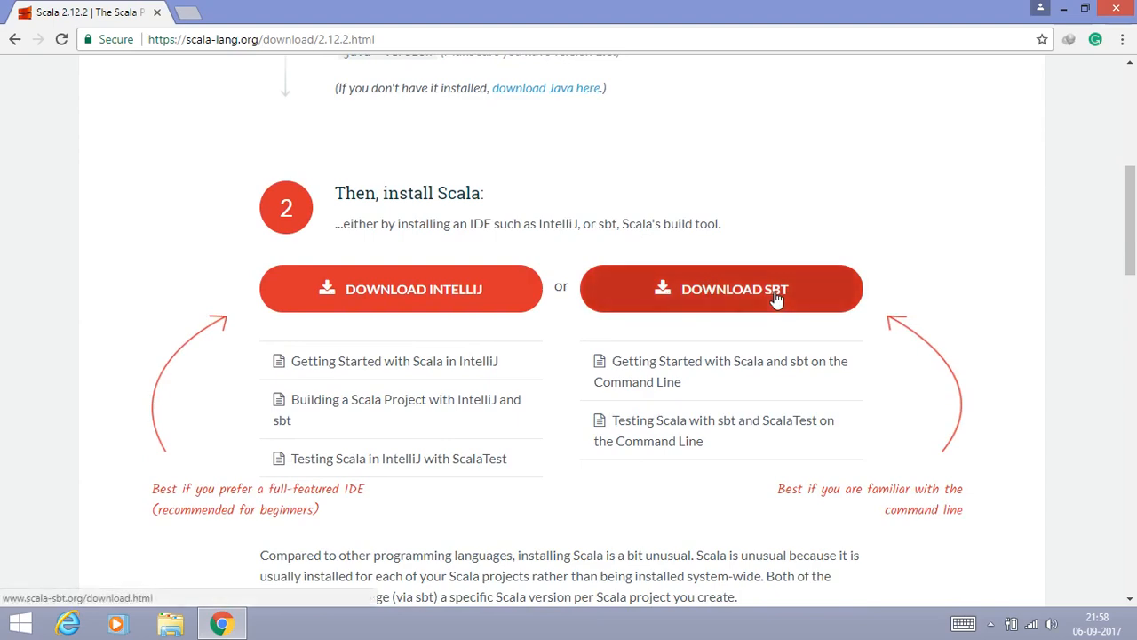
scroll(930, 293, down, 3)
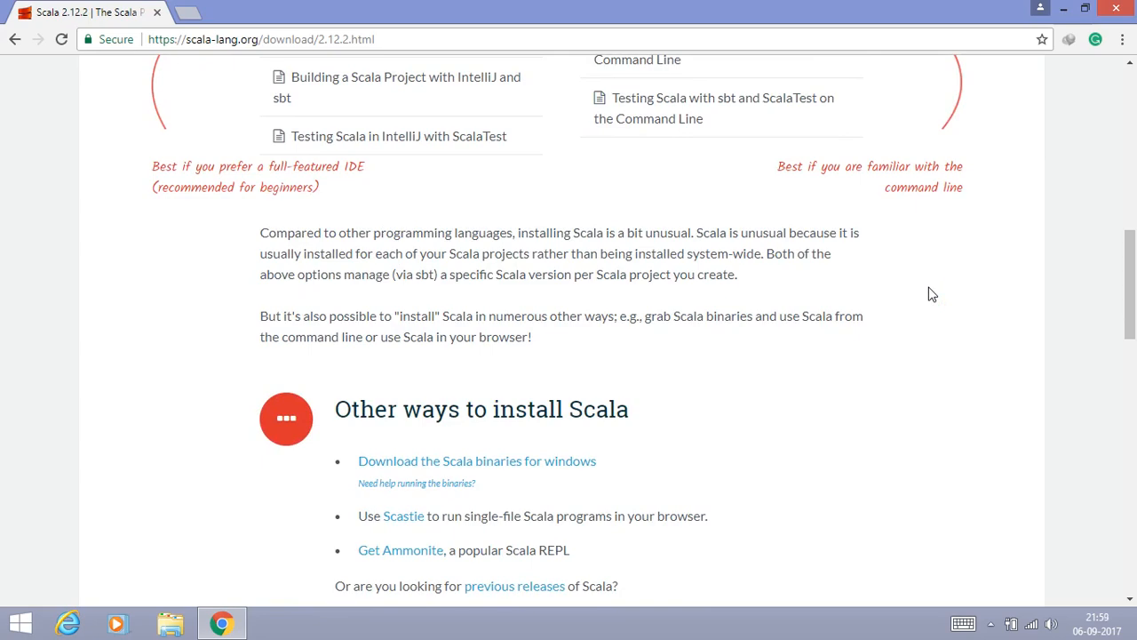
scroll(930, 294, down, 1)
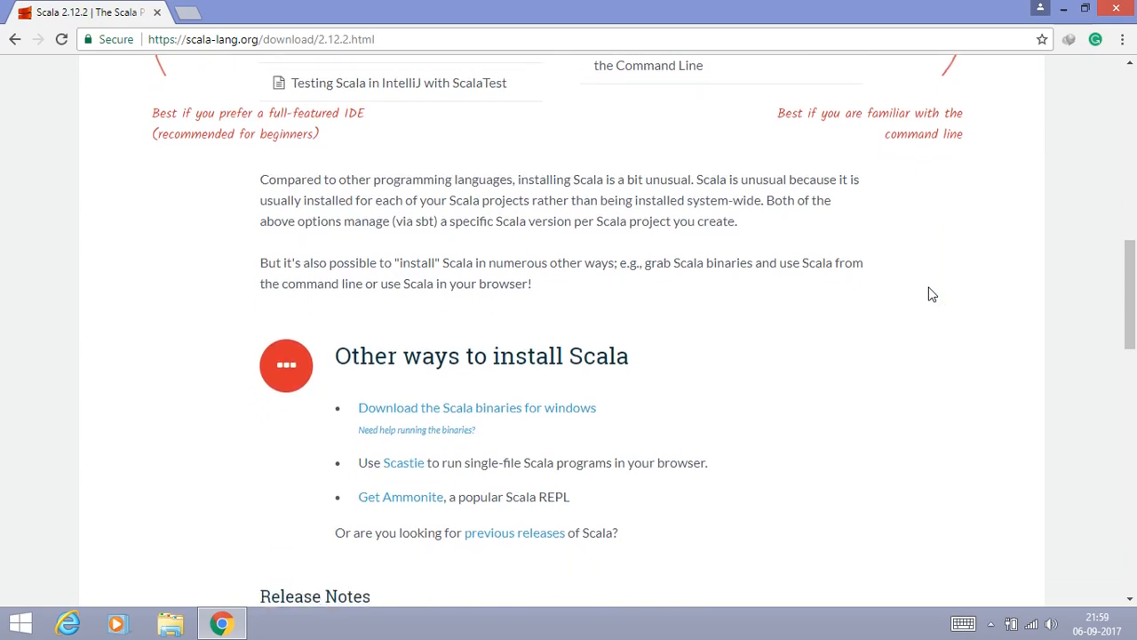
scroll(931, 294, down, 1)
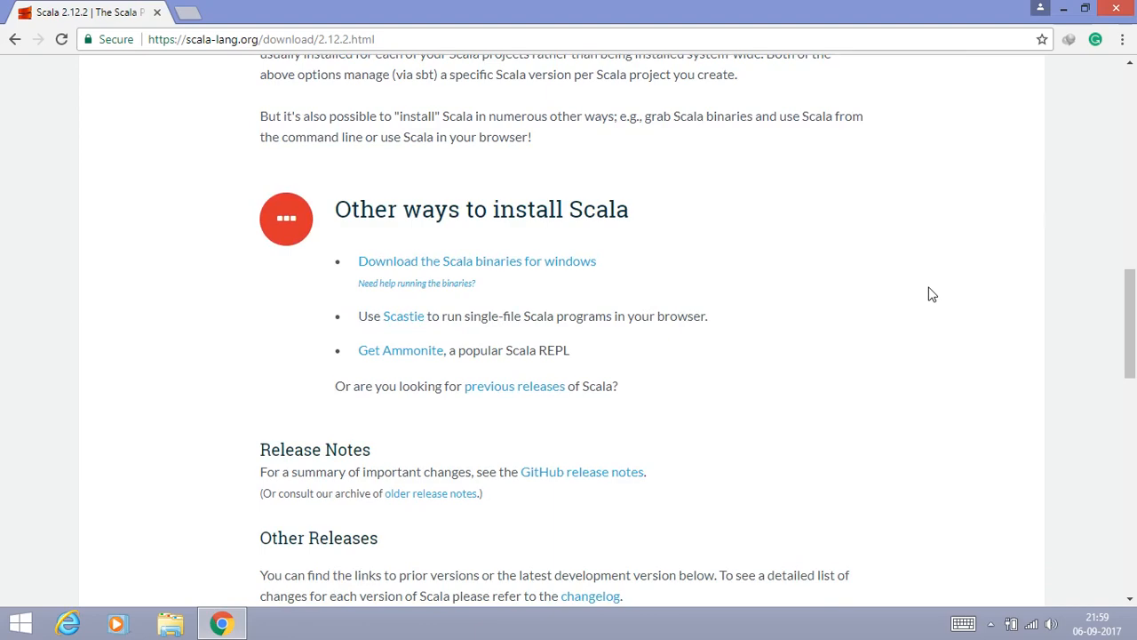
scroll(932, 294, down, 1)
scroll(931, 294, up, 5)
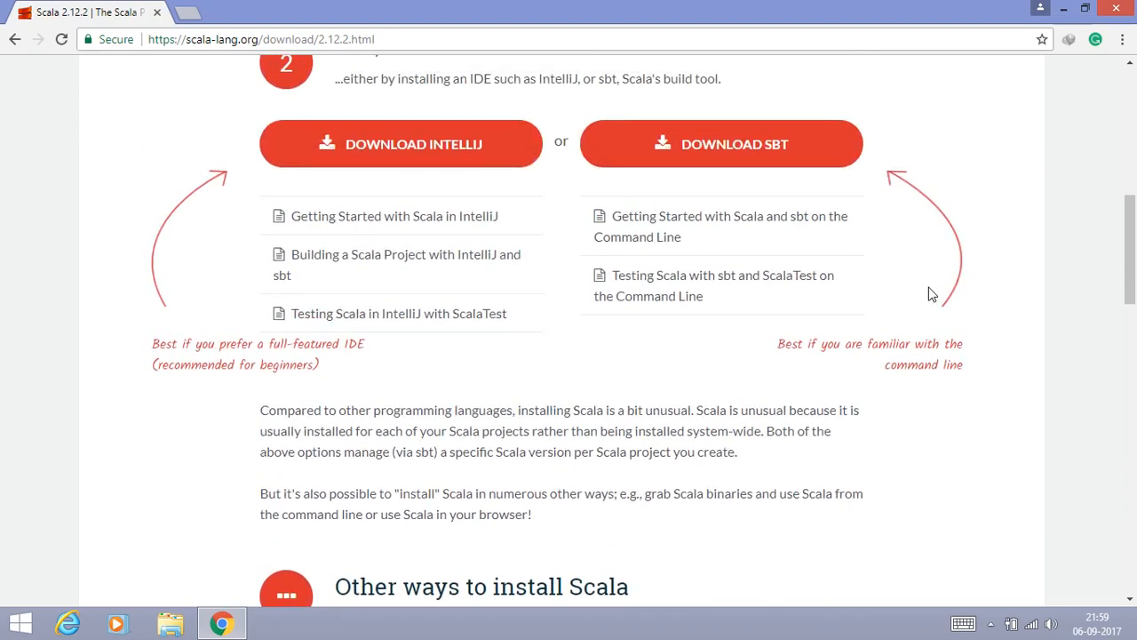
scroll(932, 294, up, 2)
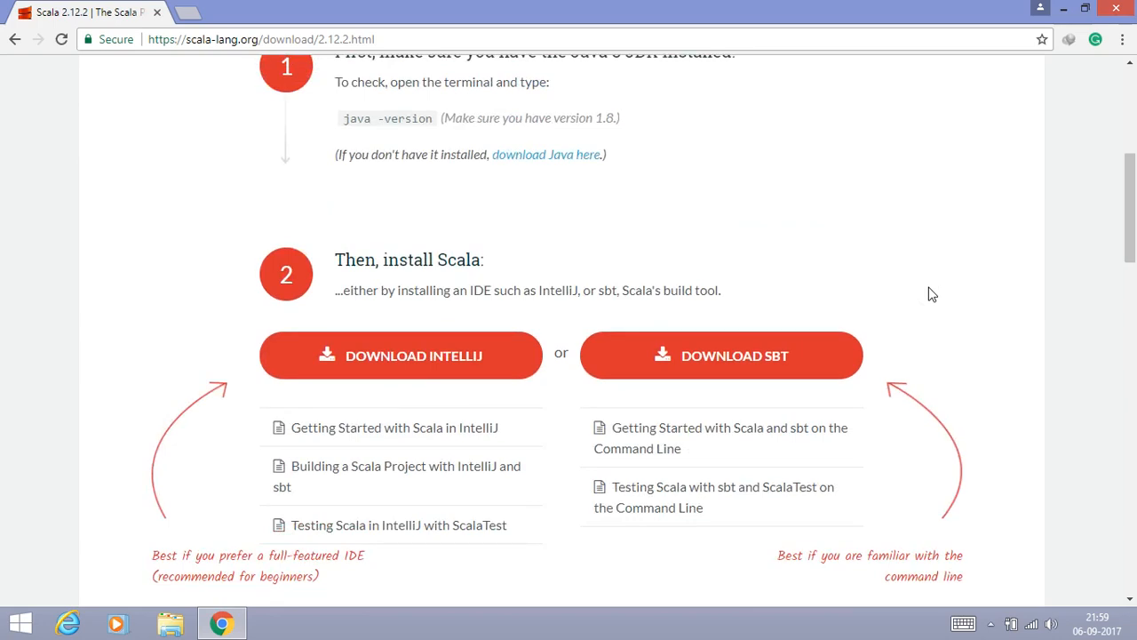
scroll(932, 294, up, 1)
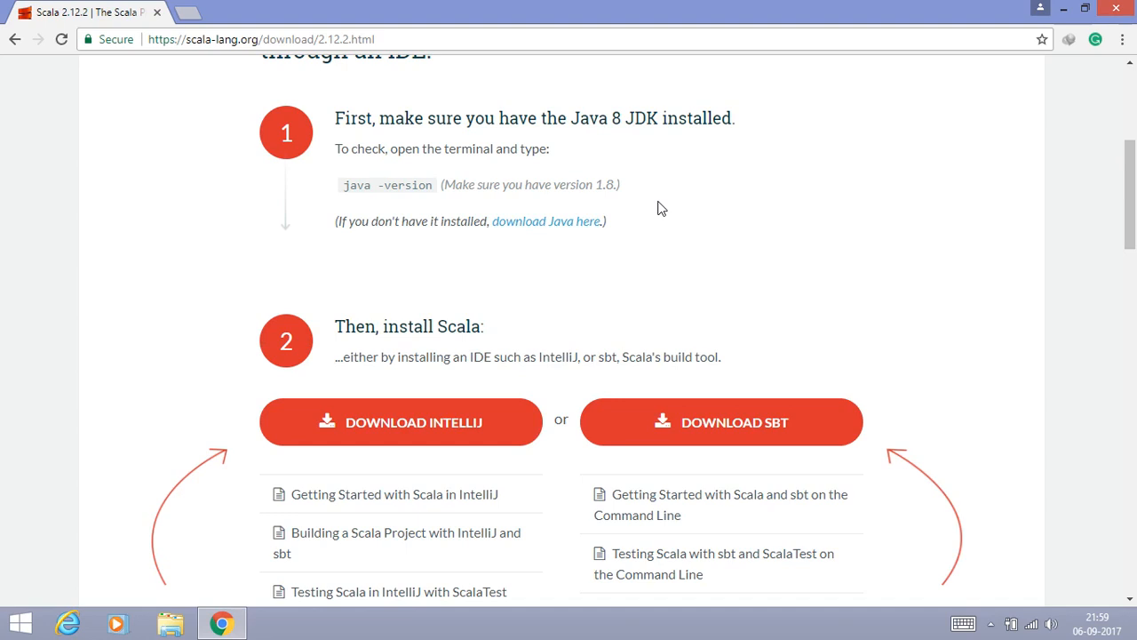
scroll(658, 207, down, 1)
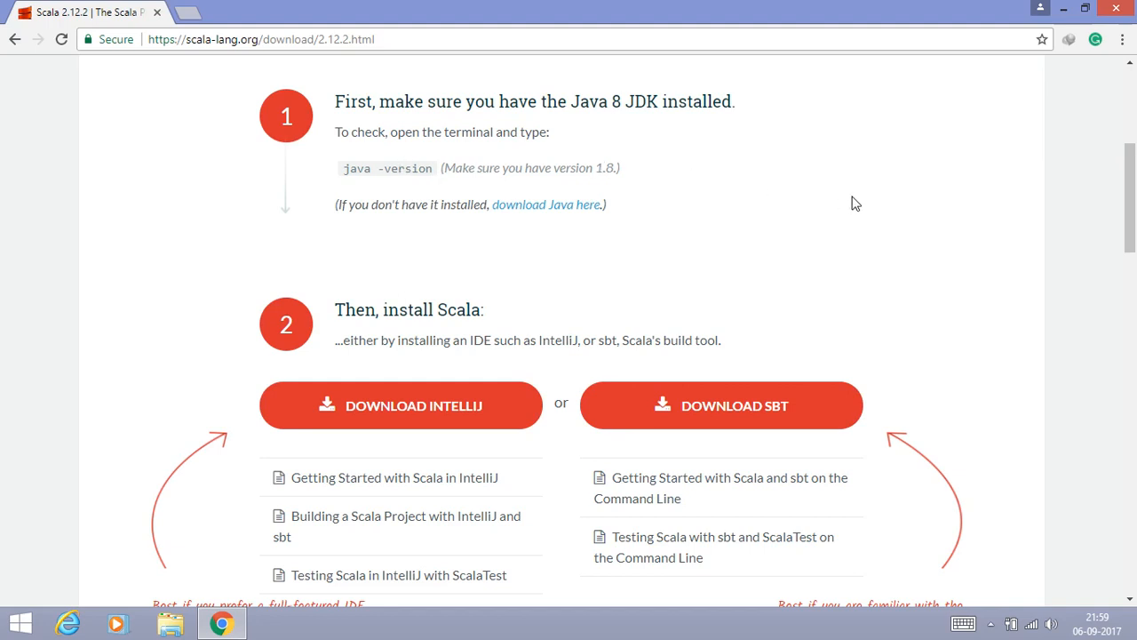
double_click(600, 167)
Download the Windows installer scala-2.12.2.msi from the page's Other resources list.
scroll(677, 173, down, 5)
scroll(677, 174, down, 8)
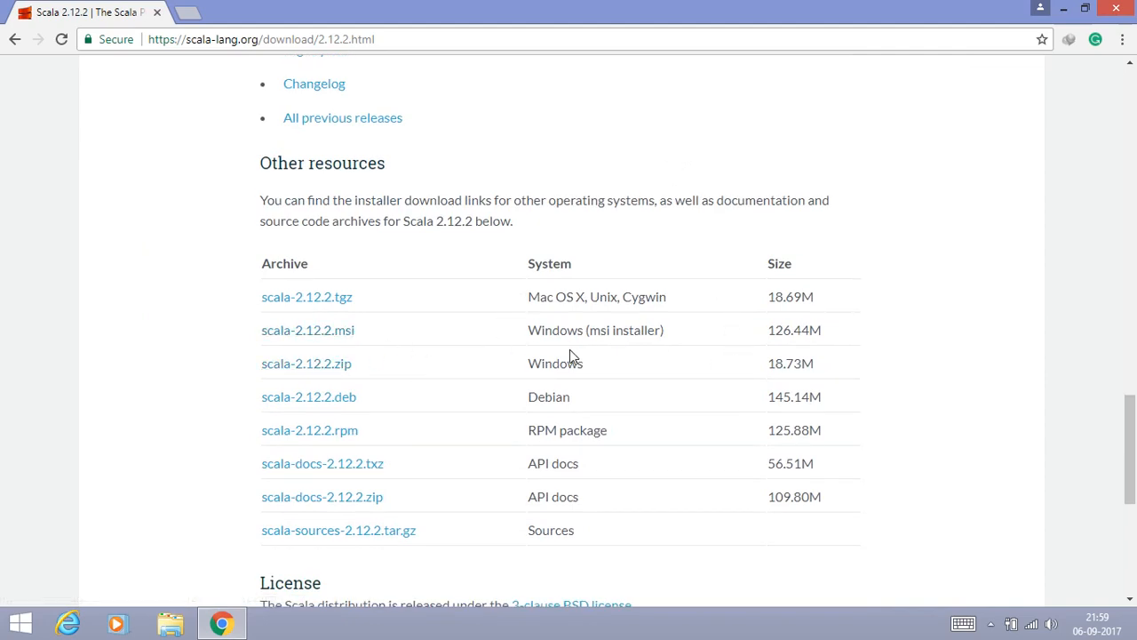
click(332, 335)
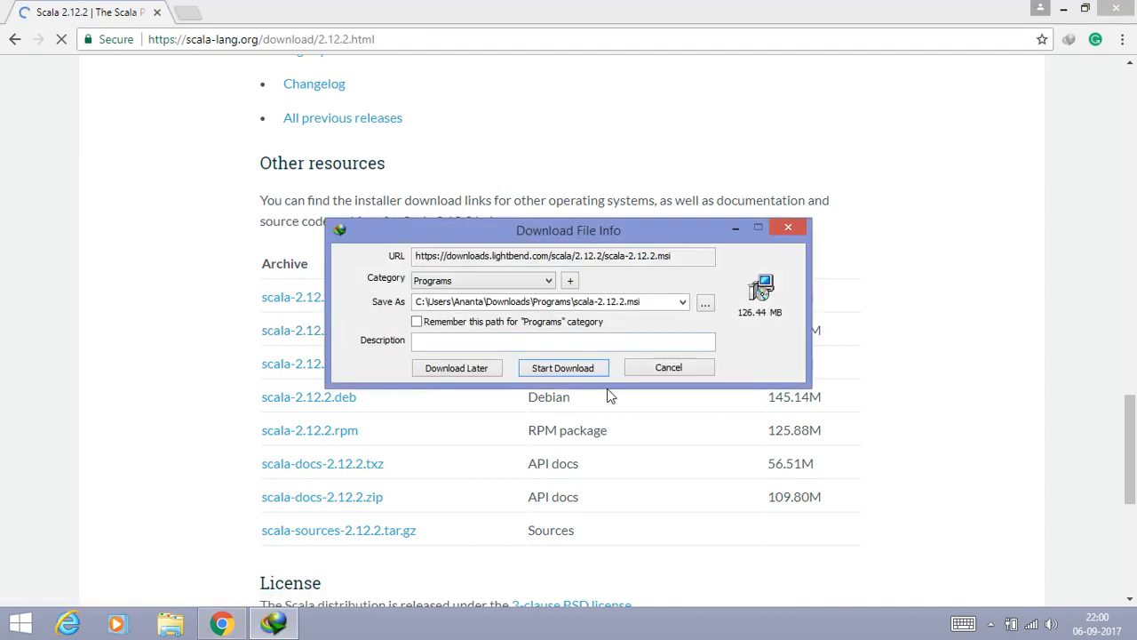
click(578, 373)
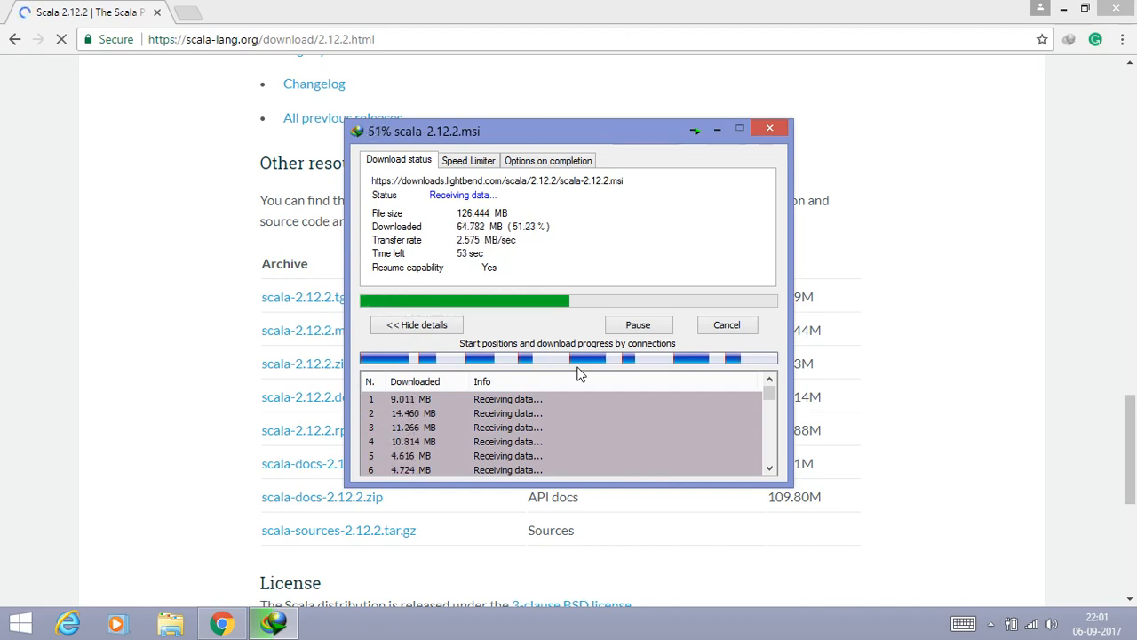
click(1041, 327)
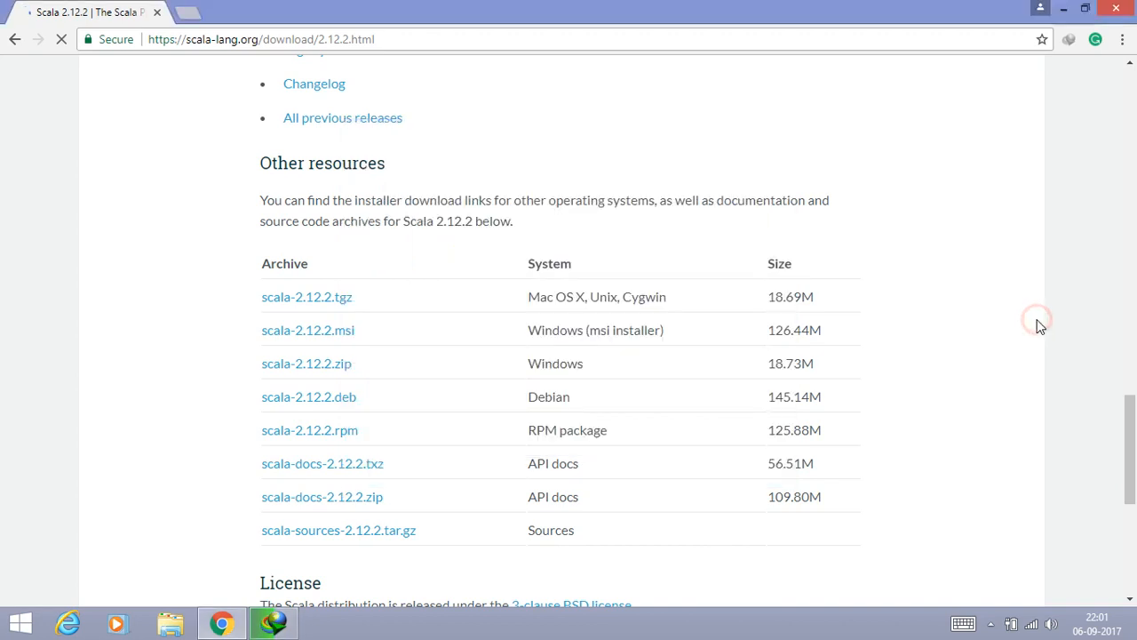
click(297, 627)
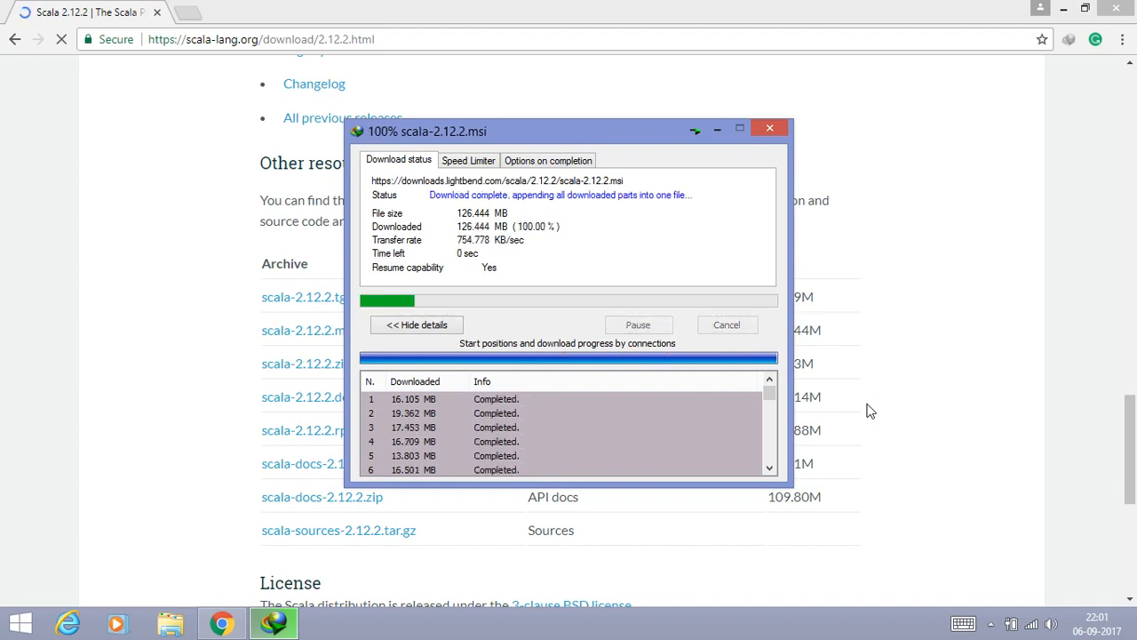
Move the downloaded scala-2.12.2 installer from the Programs download folder to the desktop and refresh the desktop.
click(613, 365)
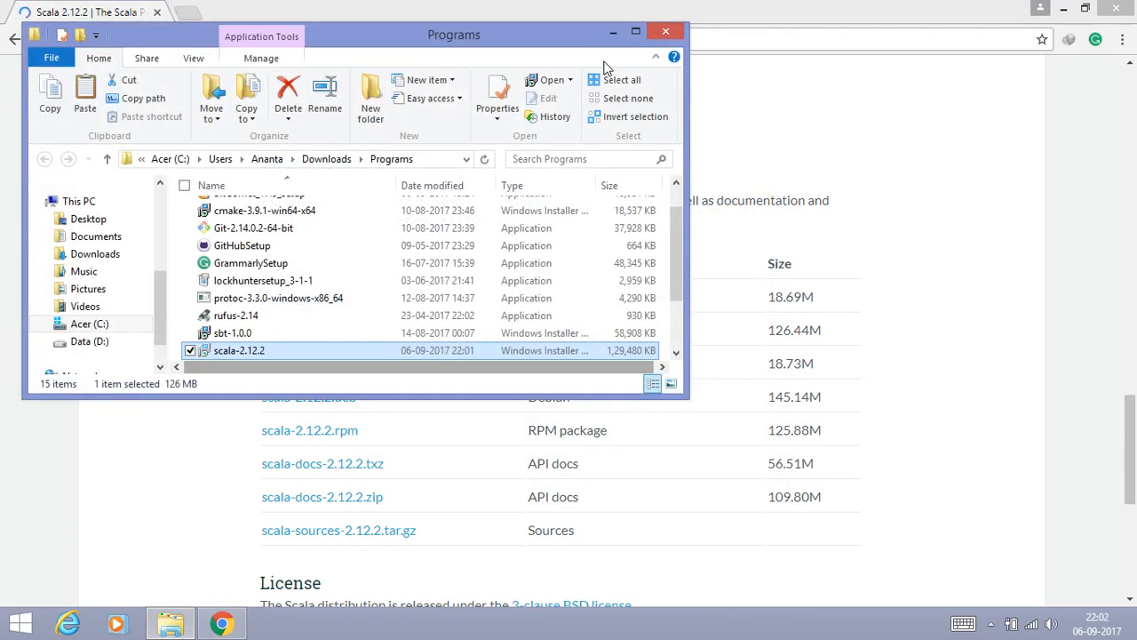
click(669, 29)
click(1135, 631)
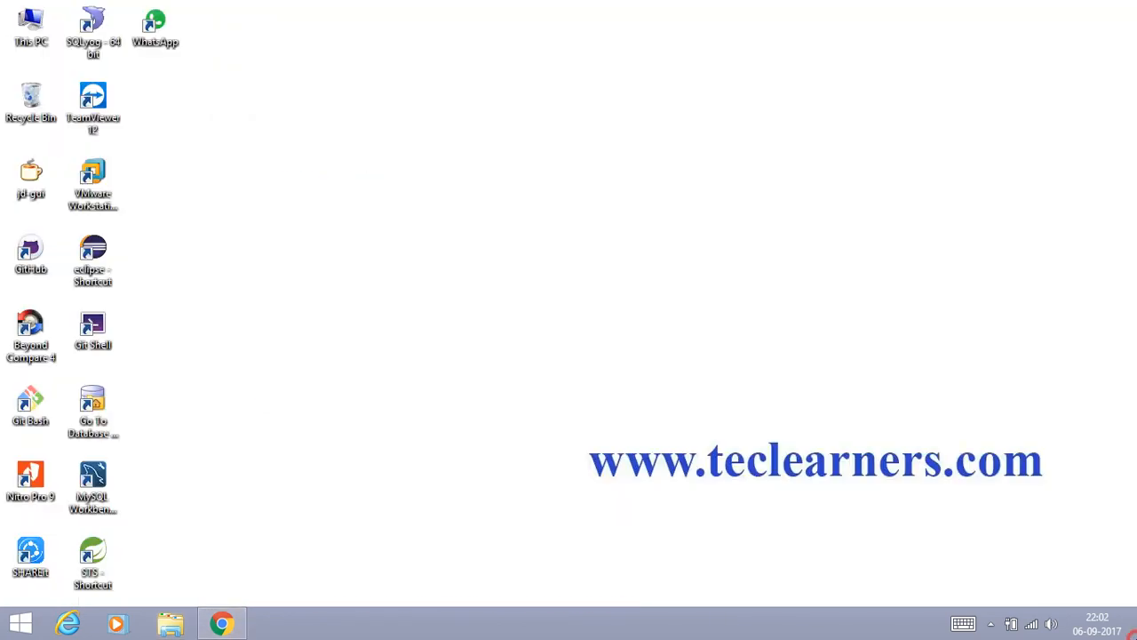
click(431, 263)
key(ctrl+v)
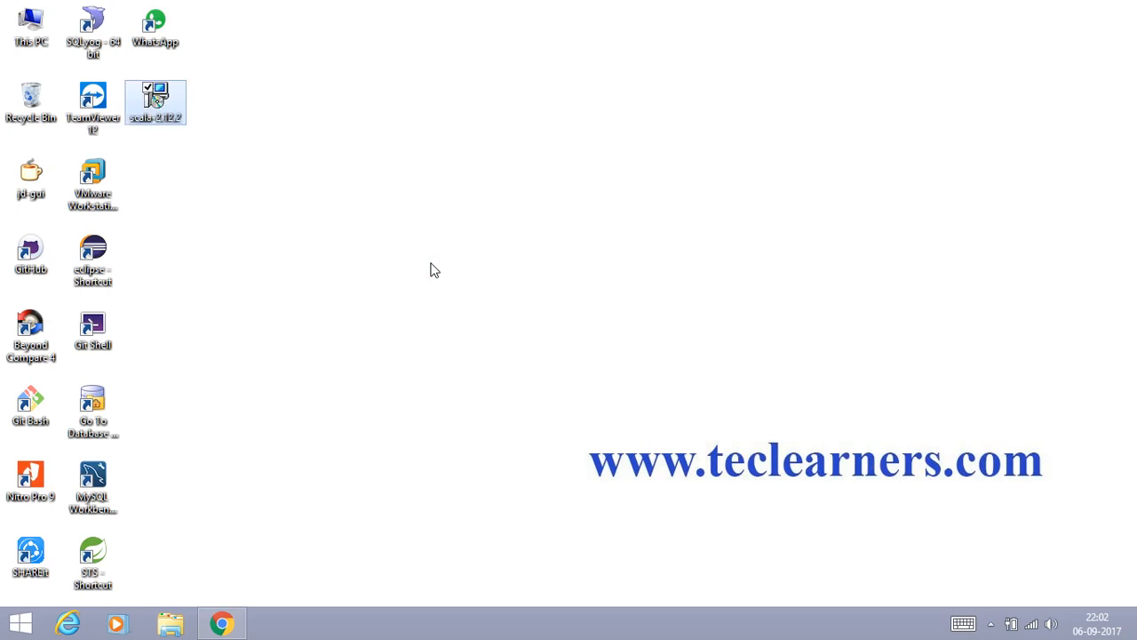
click(421, 255)
right_click(422, 255)
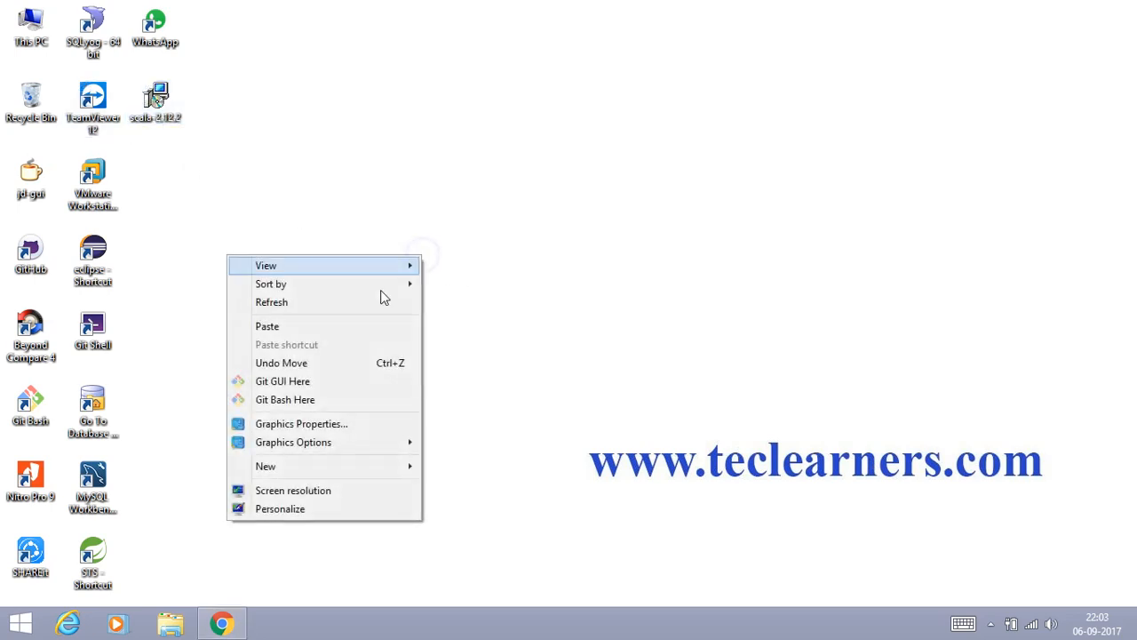
click(323, 308)
Install Scala with the scala-2.12.2 installer, accepting the license agreement and keeping the default features and location.
double_click(174, 96)
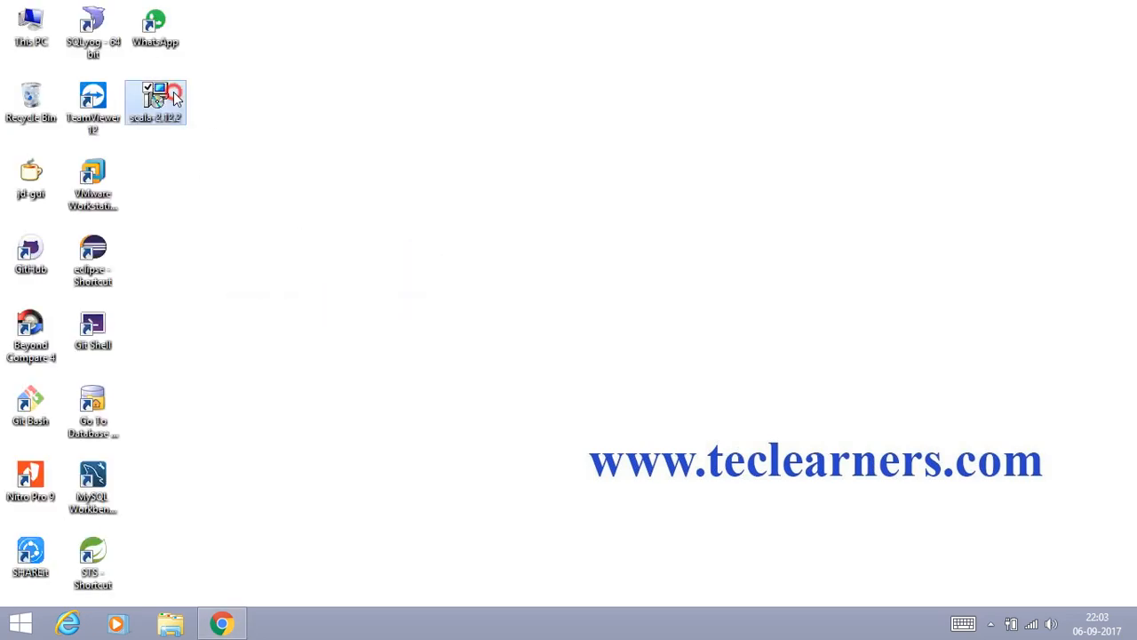
click(669, 444)
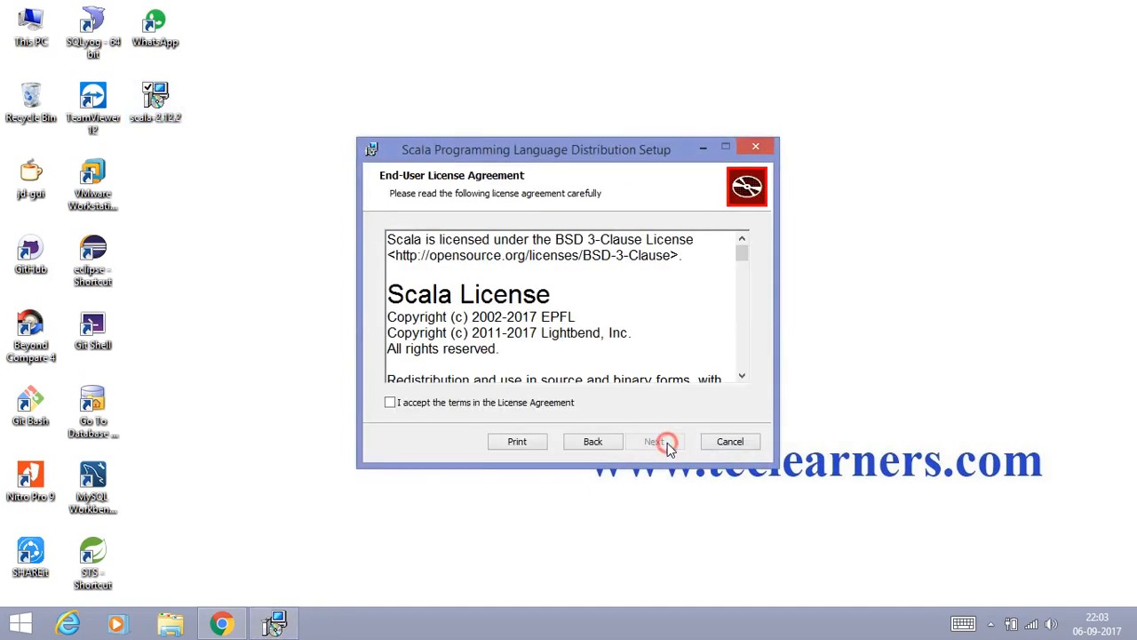
click(391, 405)
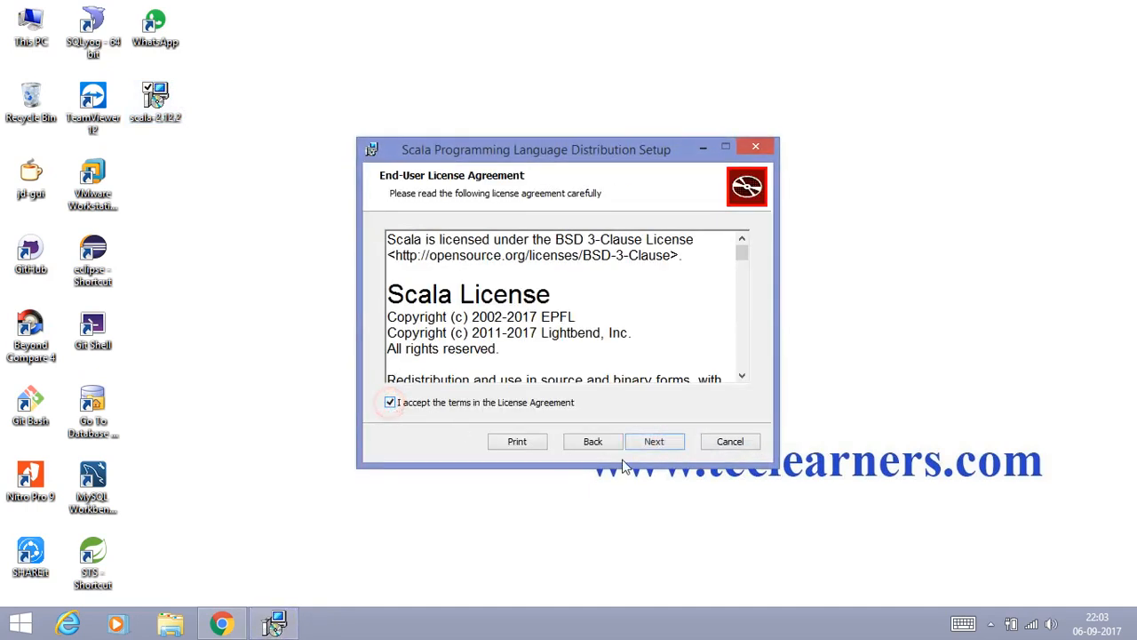
click(654, 444)
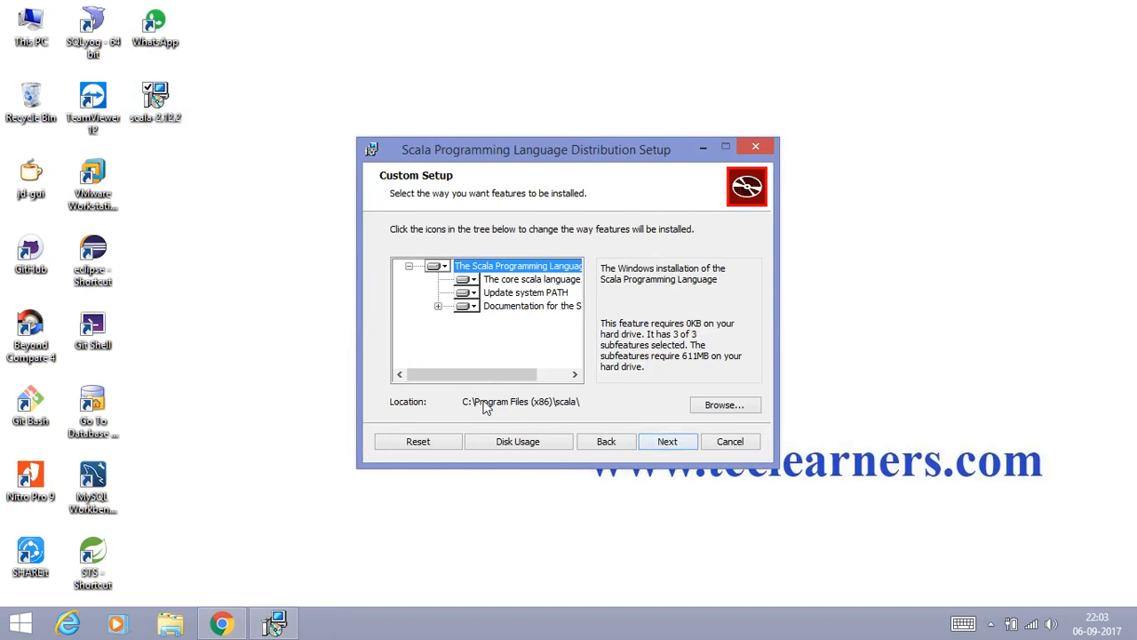
click(677, 444)
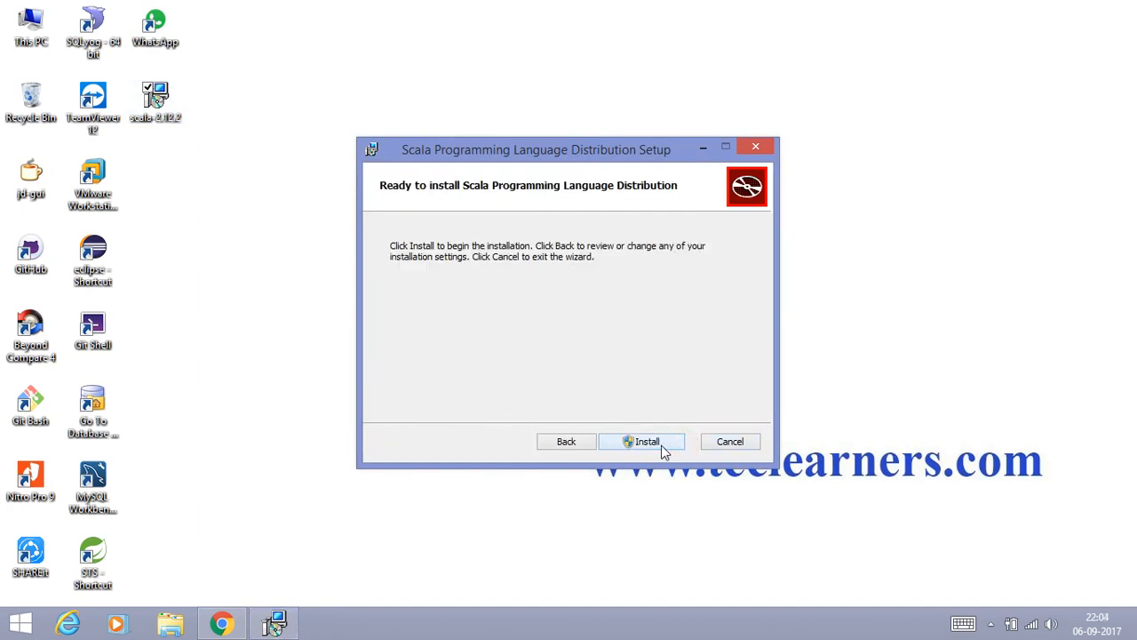
click(661, 444)
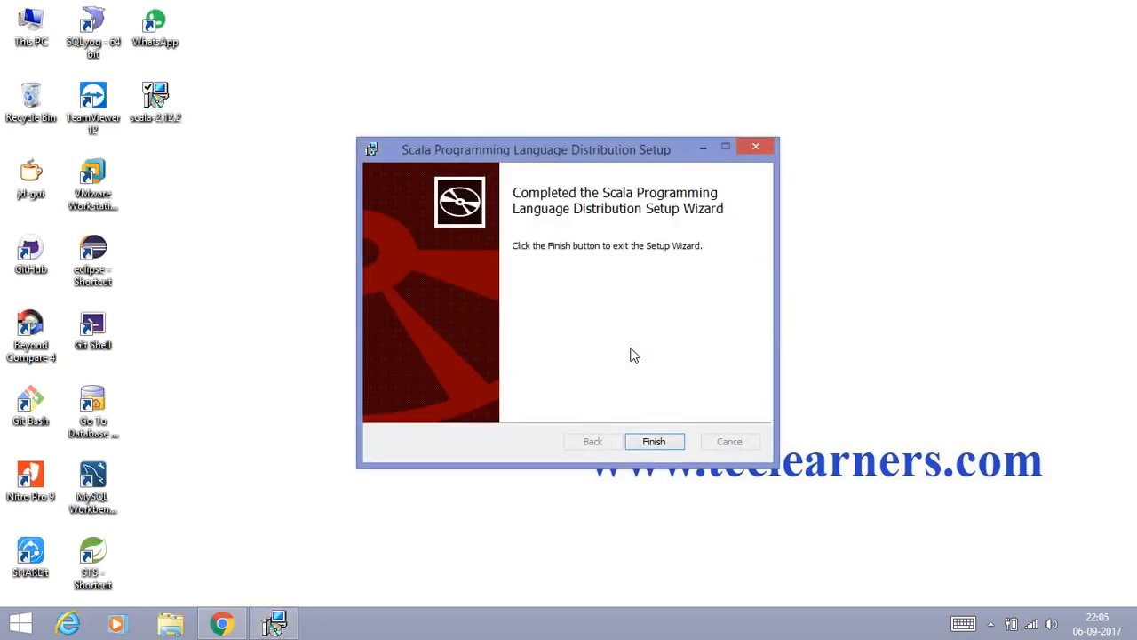
click(652, 441)
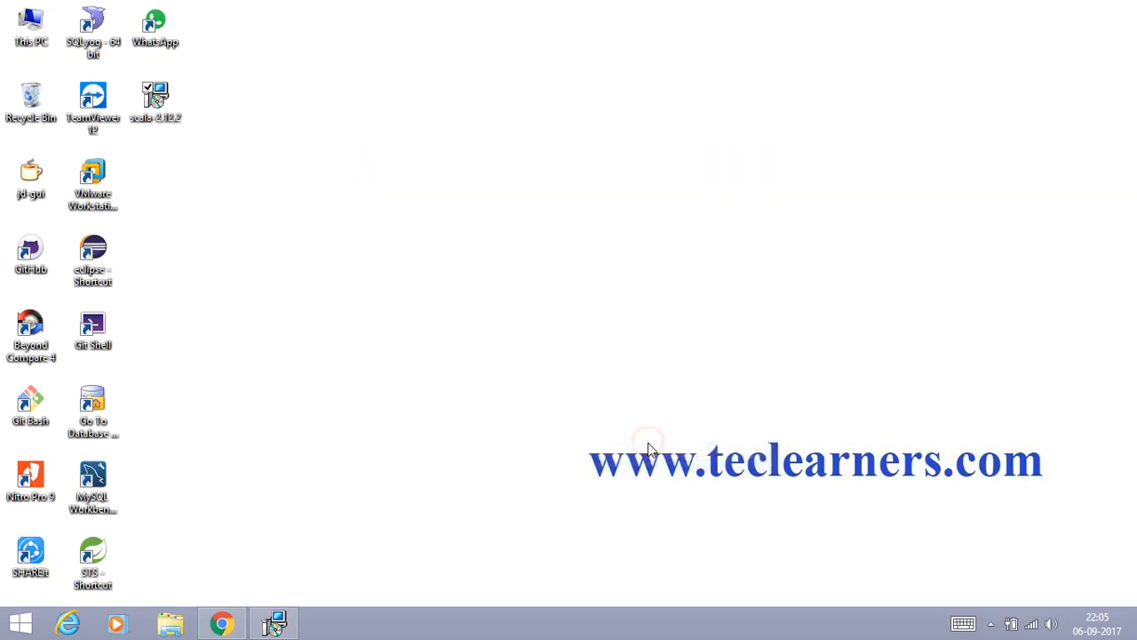
Refresh the desktop and open a Command Prompt window by running cmd.
right_click(386, 216)
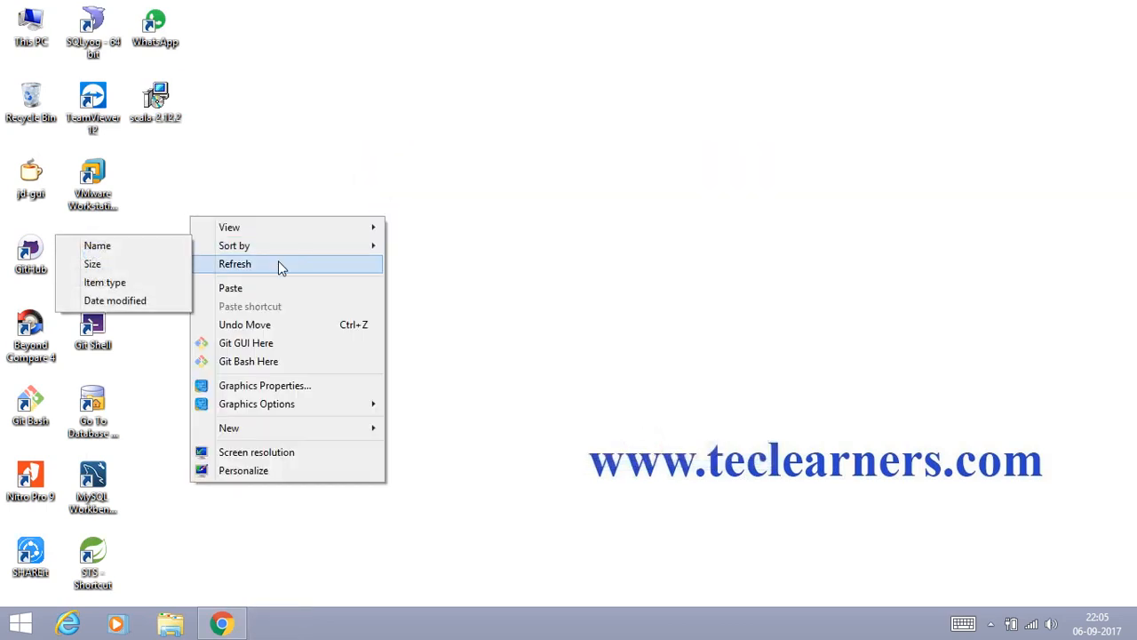
click(278, 263)
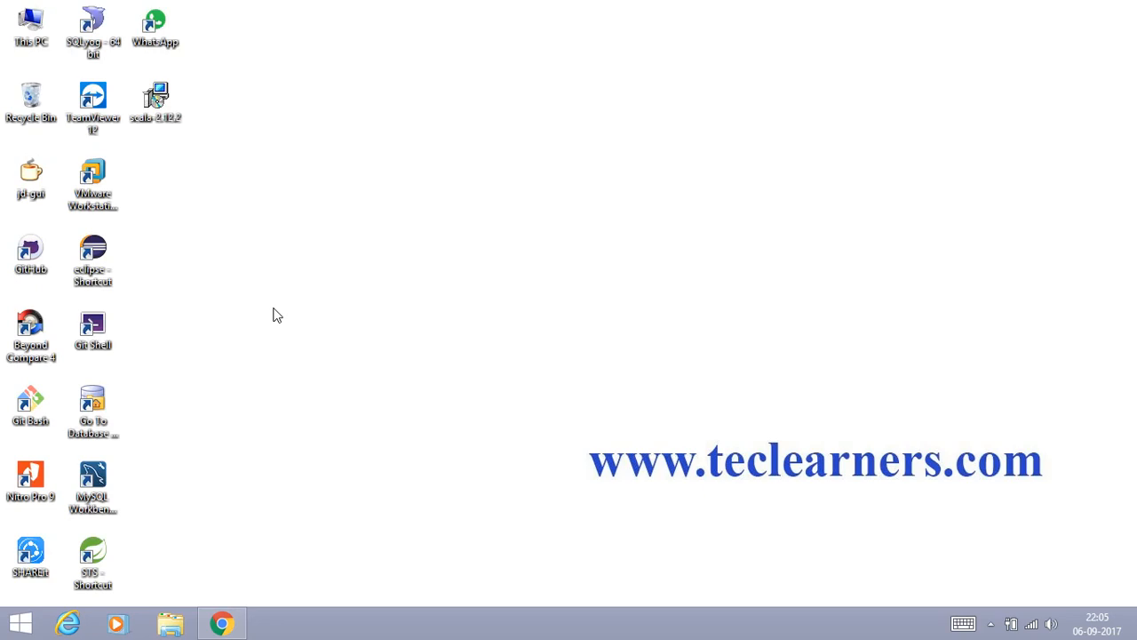
key(super+r)
text(cmd)
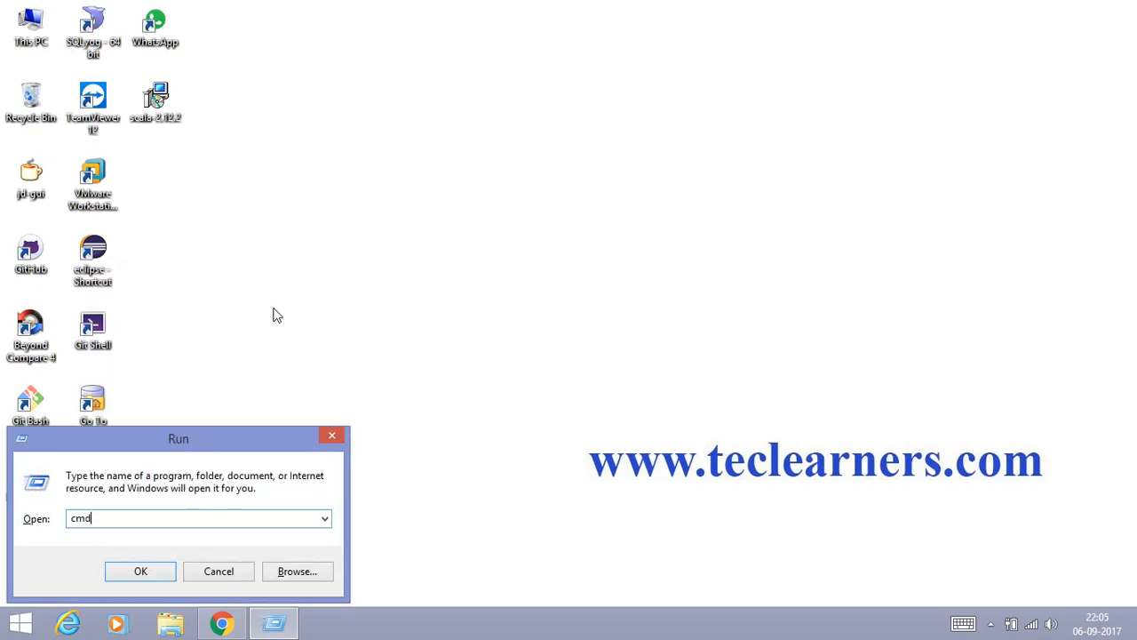
key(Return)
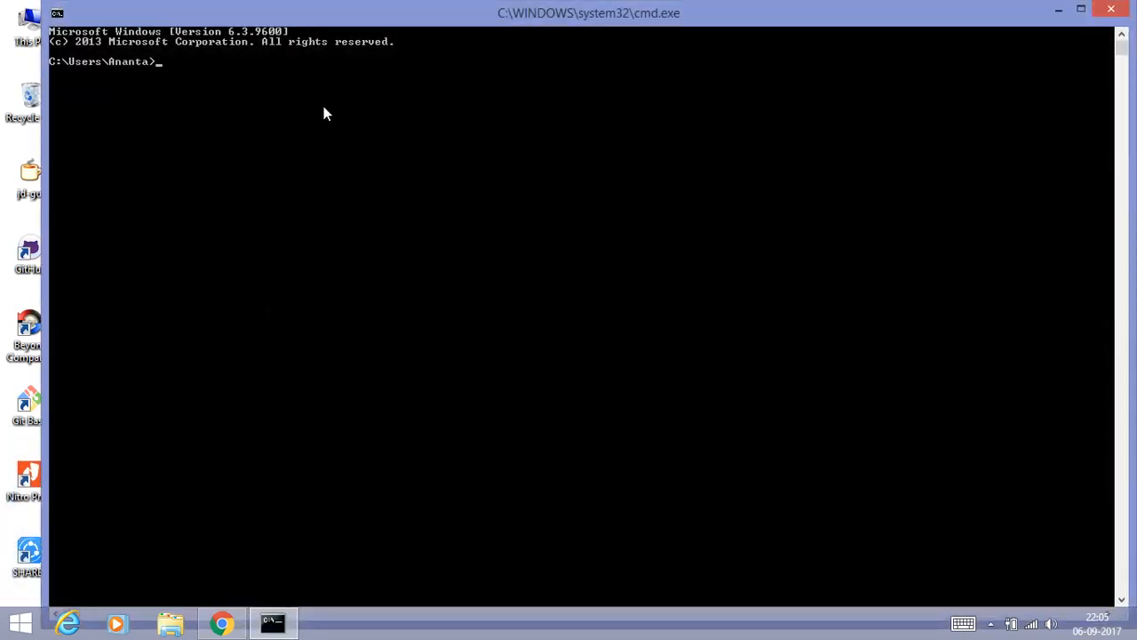
Check the installed Scala version by running scala -version, and close the Command Prompt.
text(scala -version)
key(Return)
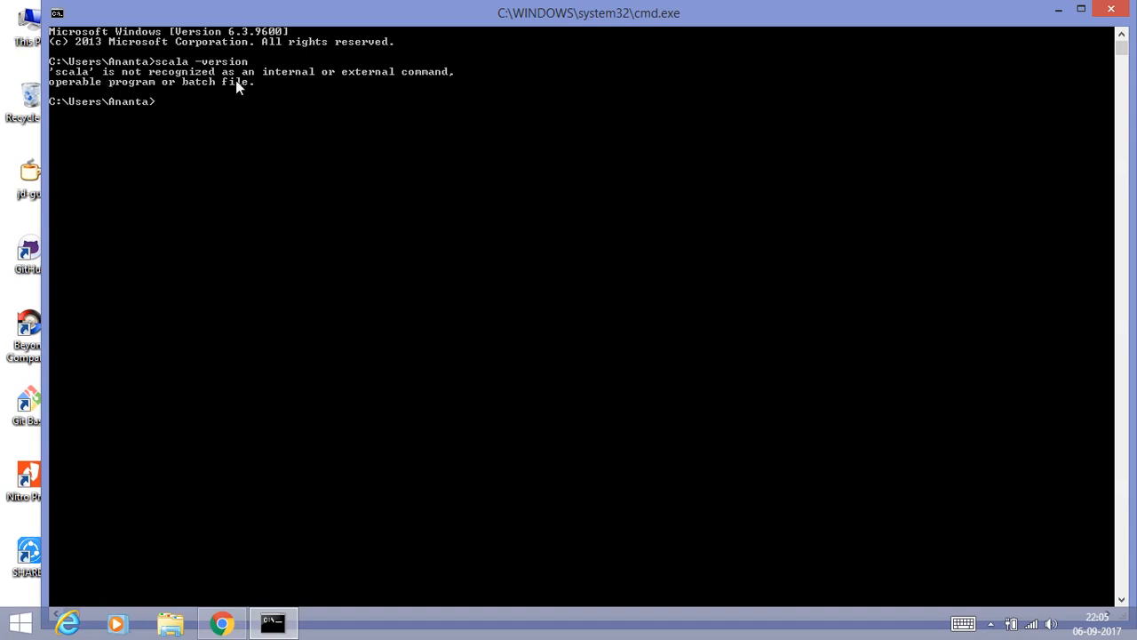
click(1113, 10)
Open This PC in a maximized window and enter the Acer (C:) drive.
double_click(18, 33)
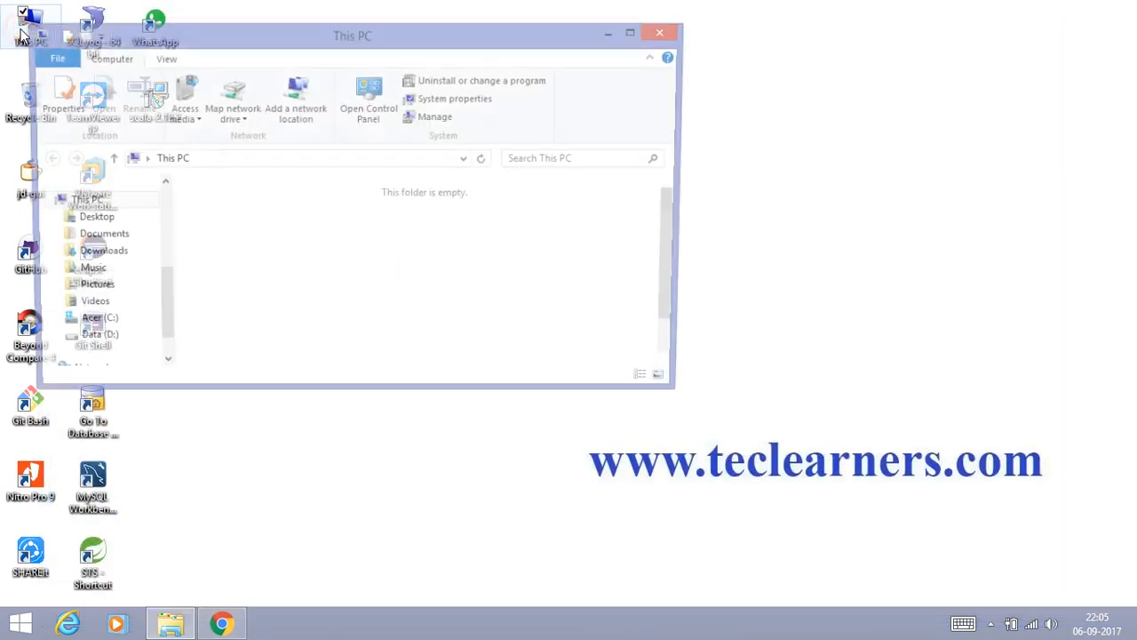
key(Right)
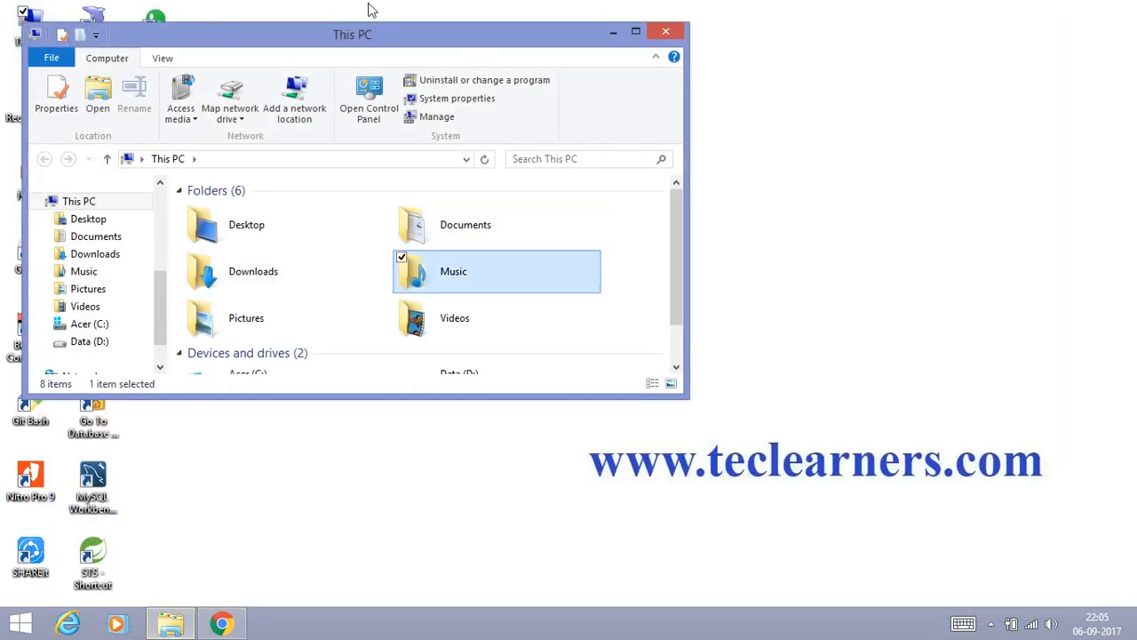
click(642, 36)
key(Down)
key(Down)
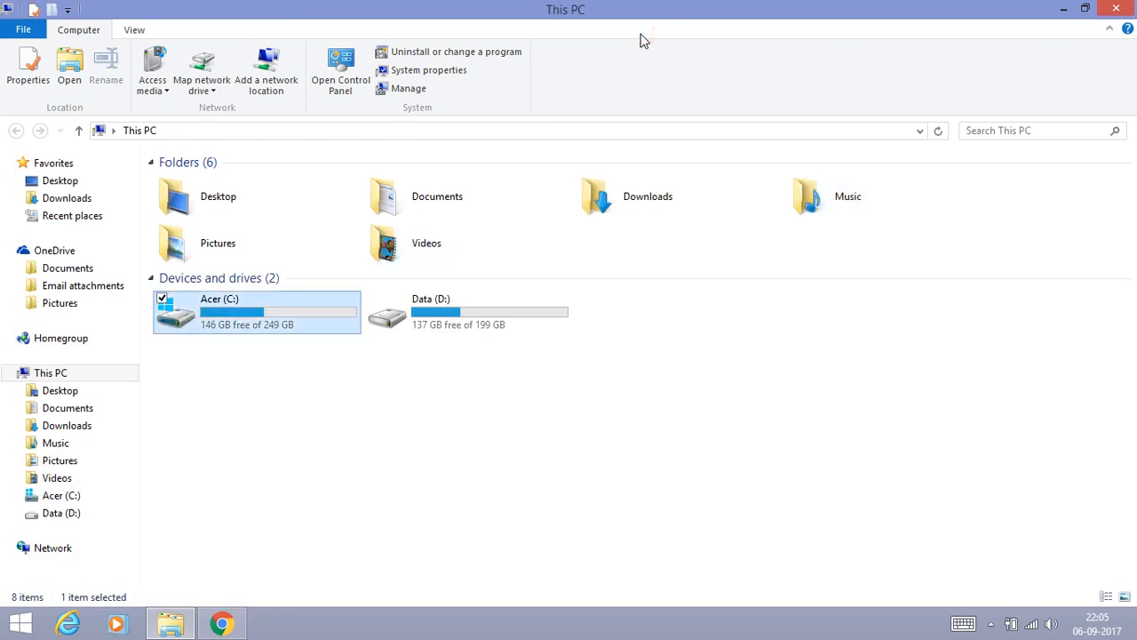
key(Right)
key(Left)
key(Return)
Find and open the Program Files (x86) folder on the C: drive.
key(Down)
key(Down)
key(Down)
key(Down)
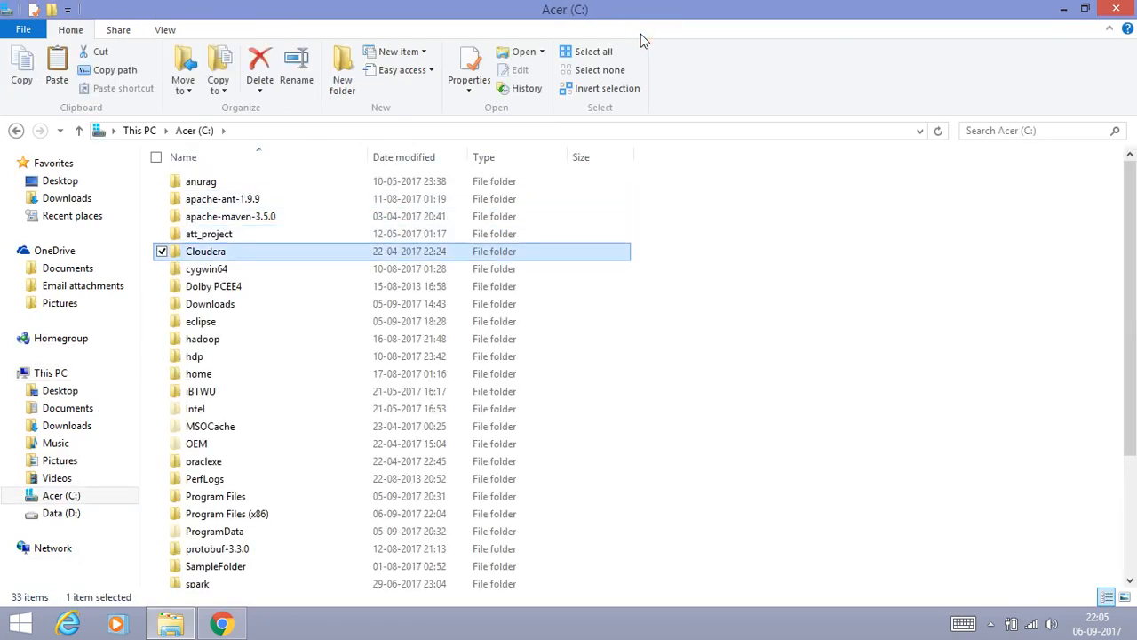
key(Up)
key(Up)
key(Up)
key(Down)
key(Down)
key(Down)
key(Down)
key(Down)
key(Down)
key(Down)
key(Down)
key(Down)
key(Down)
key(Down)
key(Down)
key(Down)
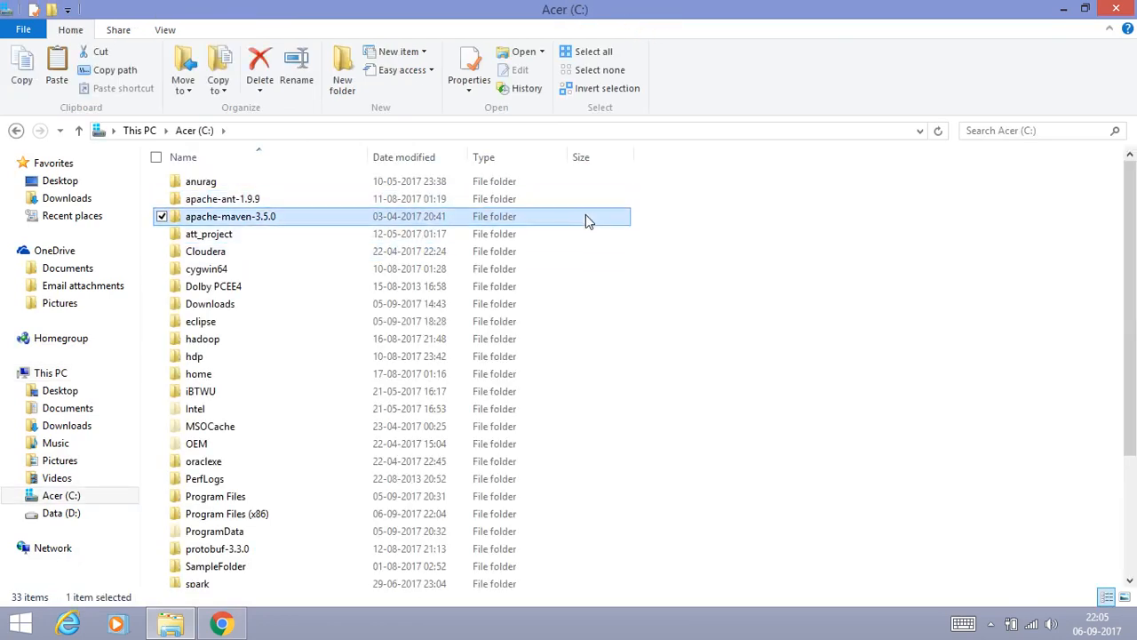
key(Down)
key(Down)
key(Down)
key(Down)
key(Down)
key(Down)
key(Down)
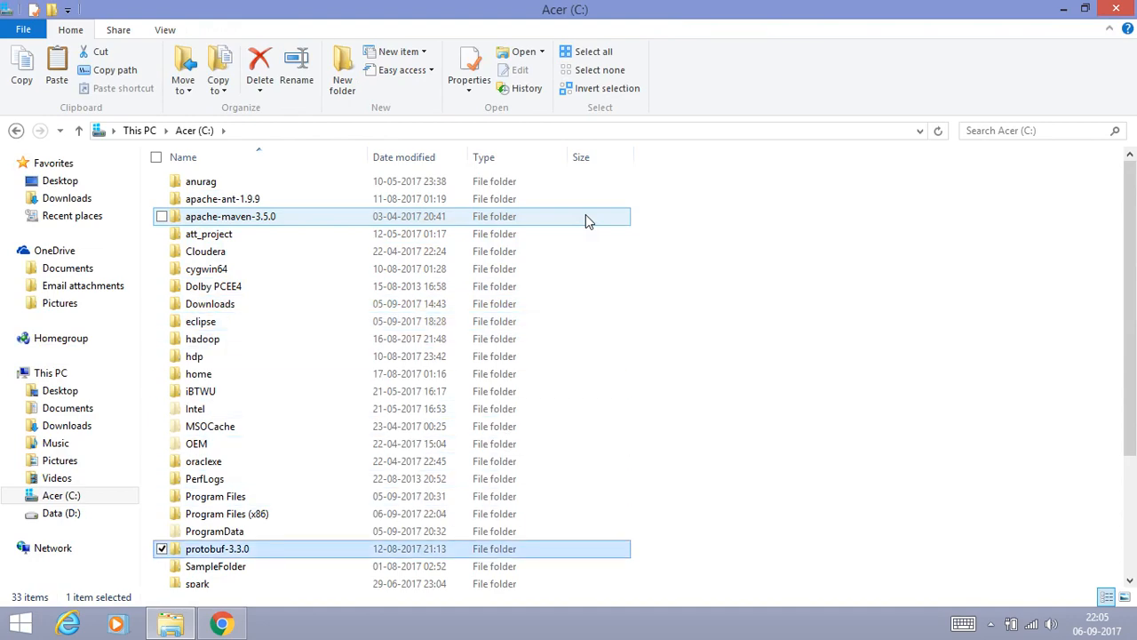
key(Up)
key(Up)
key(Return)
Find and open the scala folder inside Program Files (x86).
key(Down)
key(Down)
key(Down)
key(Down)
key(Down)
key(Down)
key(Down)
key(Down)
key(Down)
key(Down)
key(Down)
key(Down)
key(Down)
key(Down)
key(Down)
key(Down)
key(Down)
key(Down)
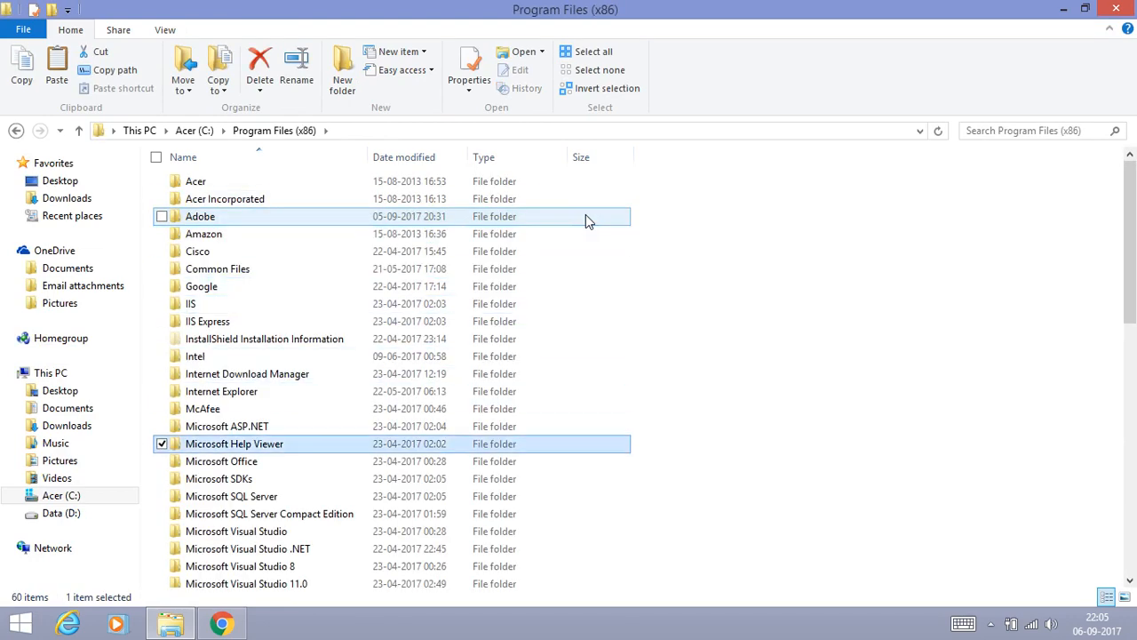
key(Up)
key(Up)
key(Up)
key(Up)
key(s)
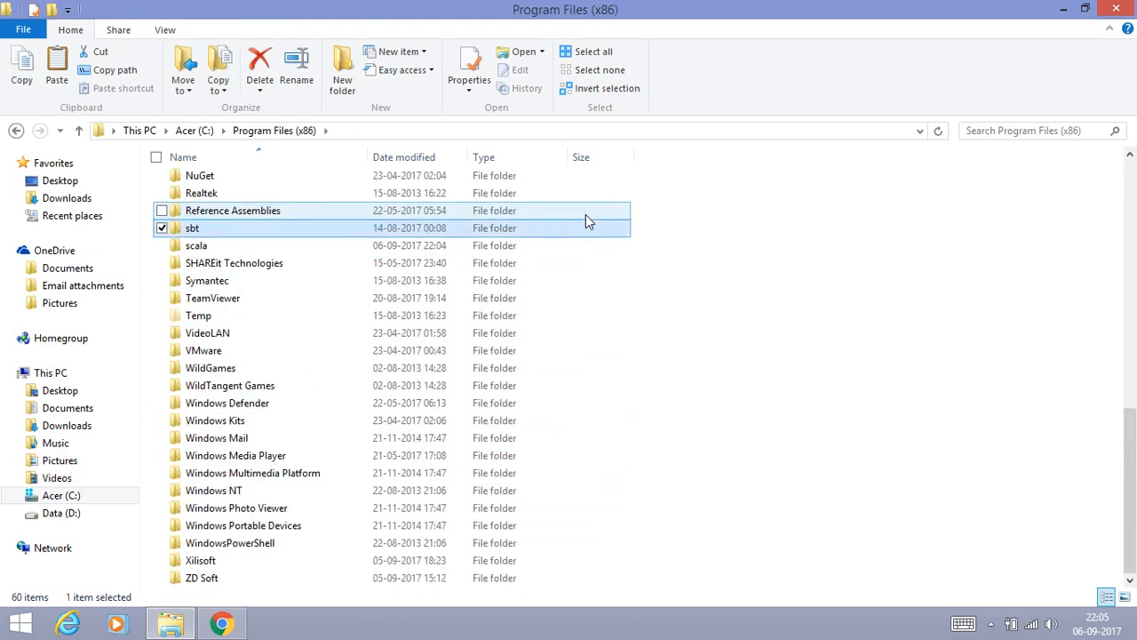
double_click(373, 246)
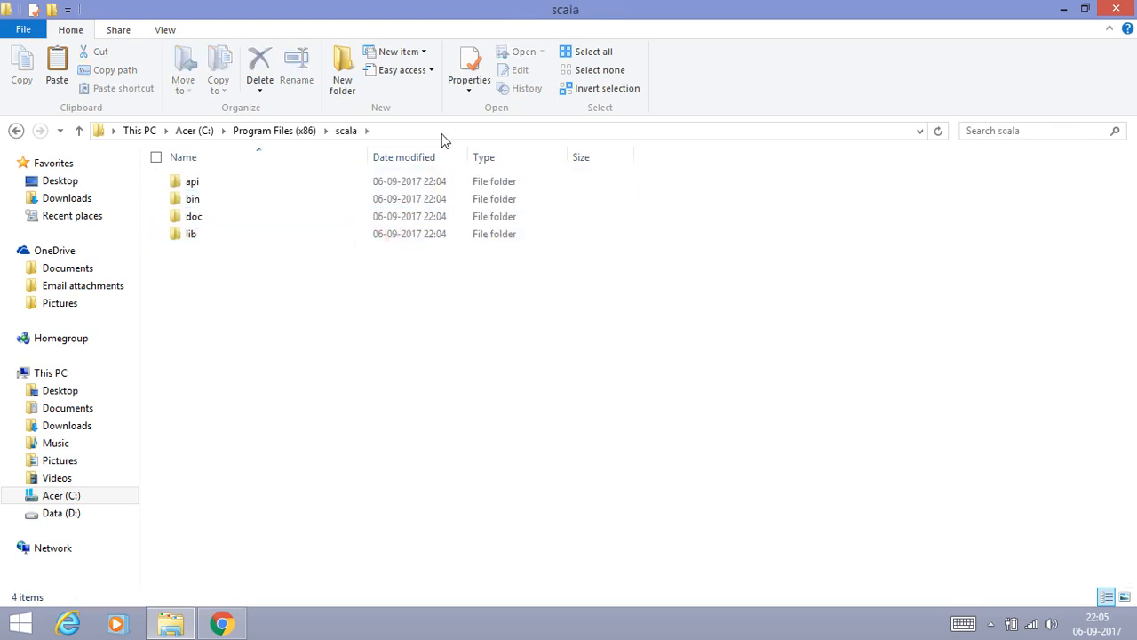
Open Scala's bin folder, copy its path C:\Program Files (x86)\scala\bin and minimize the window.
double_click(233, 199)
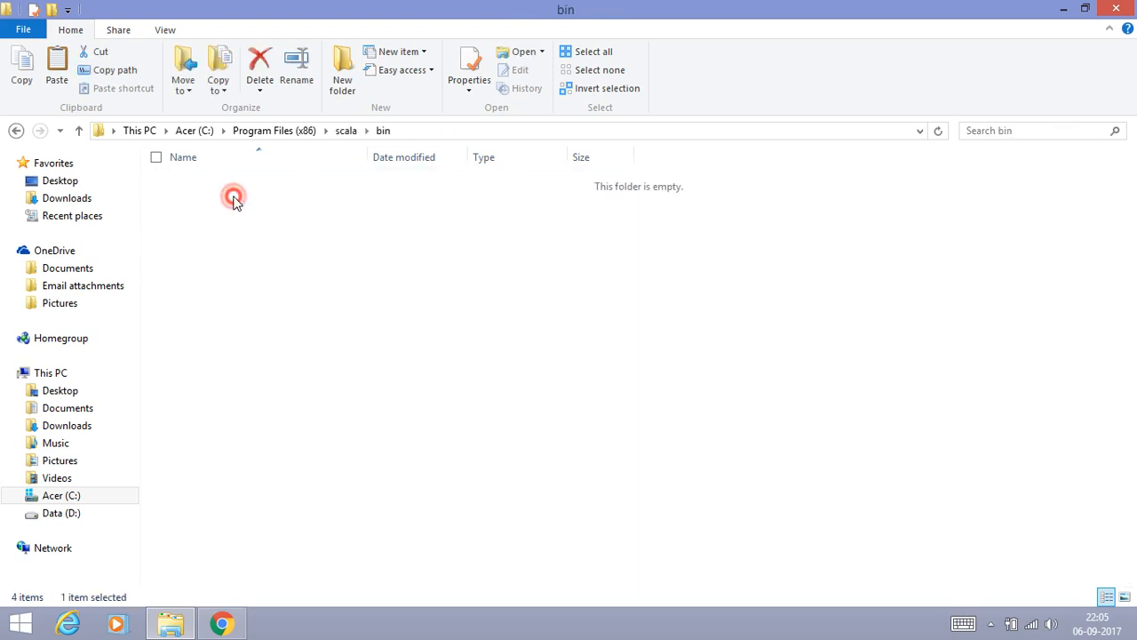
click(442, 131)
key(ctrl+c)
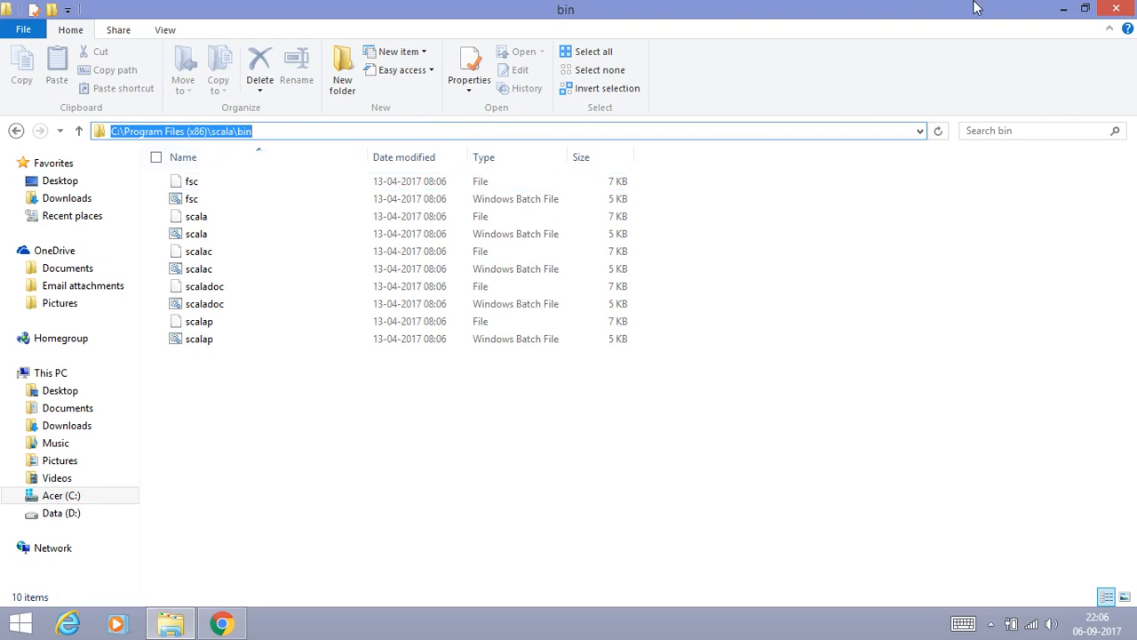
click(1063, 9)
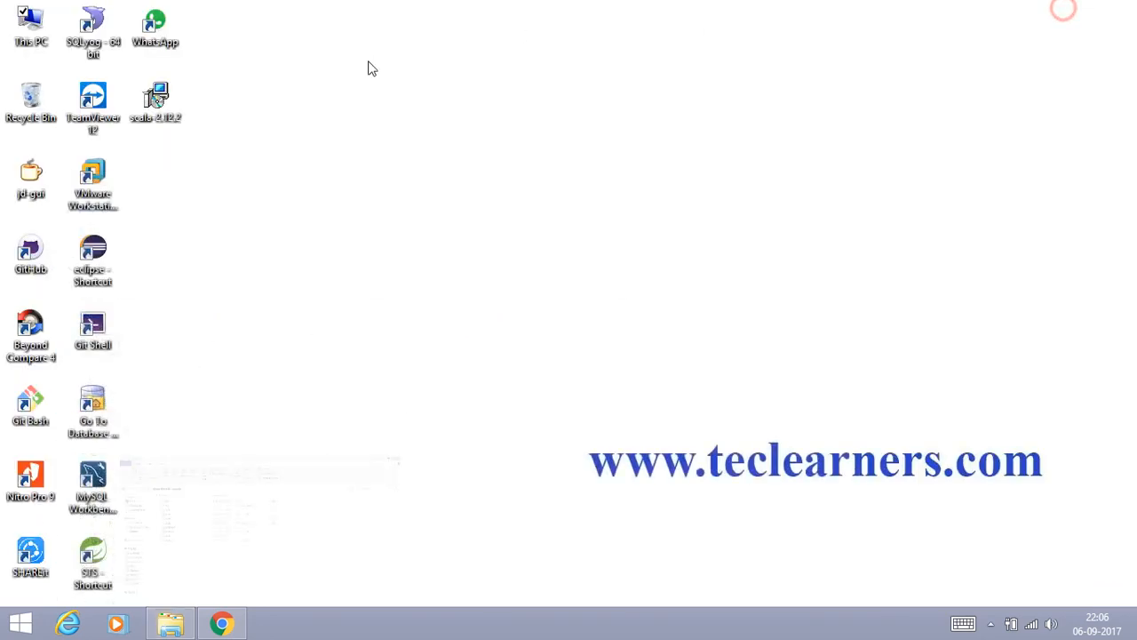
Open the Environment Variables dialog from the advanced system settings in This PC's properties.
right_click(37, 46)
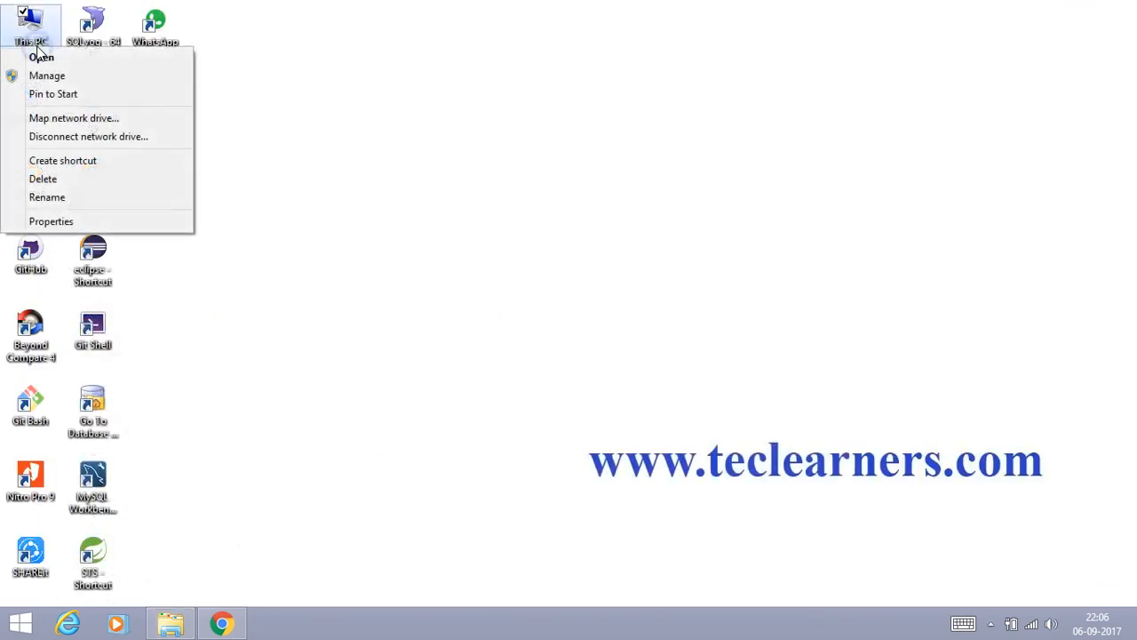
click(54, 223)
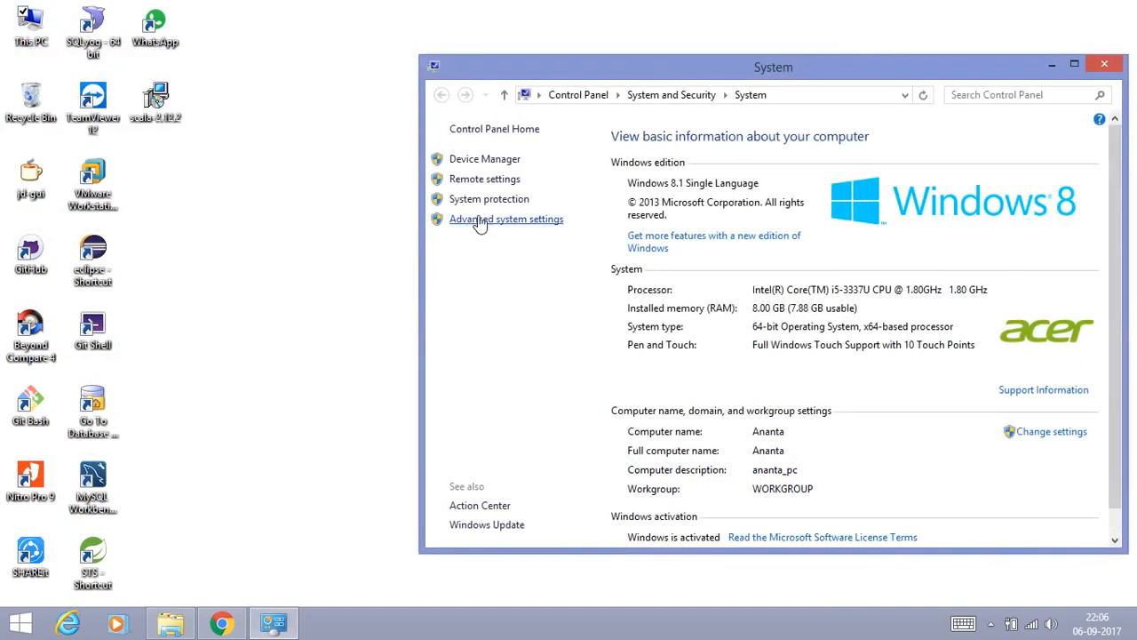
click(494, 222)
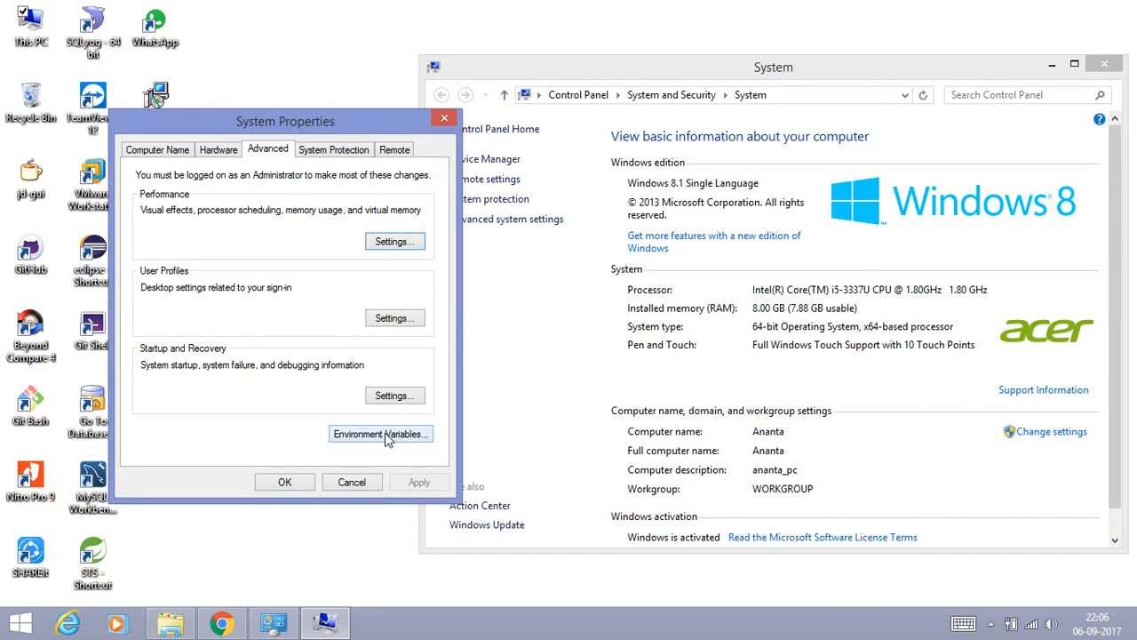
click(380, 434)
Open the Path system variable, compare its last entry with the path of Scala's bin folder, and confirm the variable.
click(230, 405)
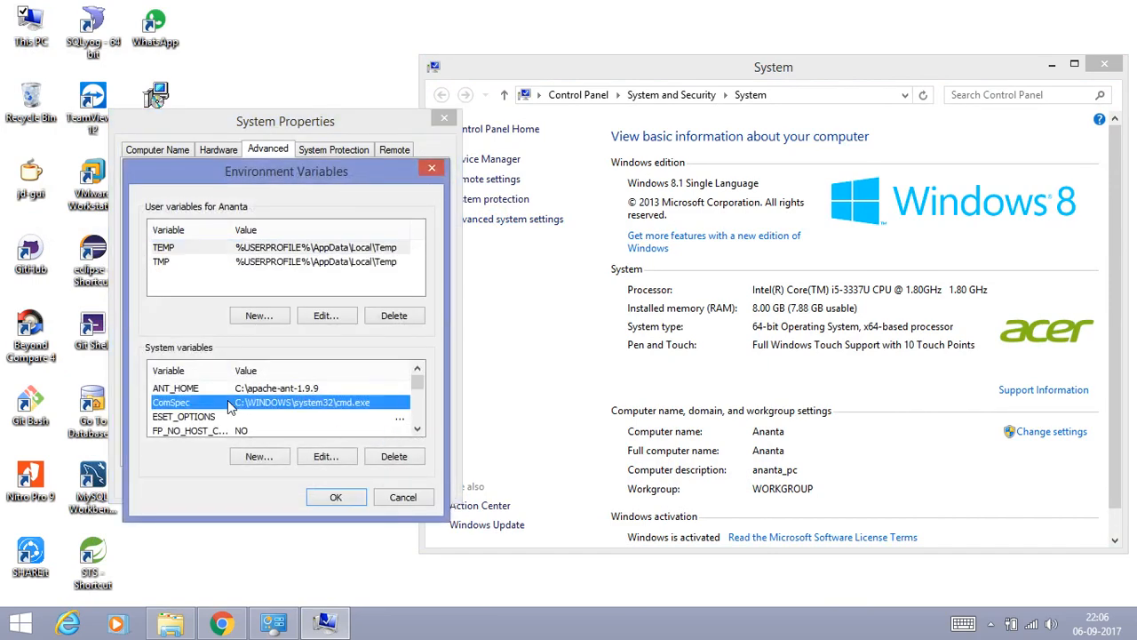
key(p)
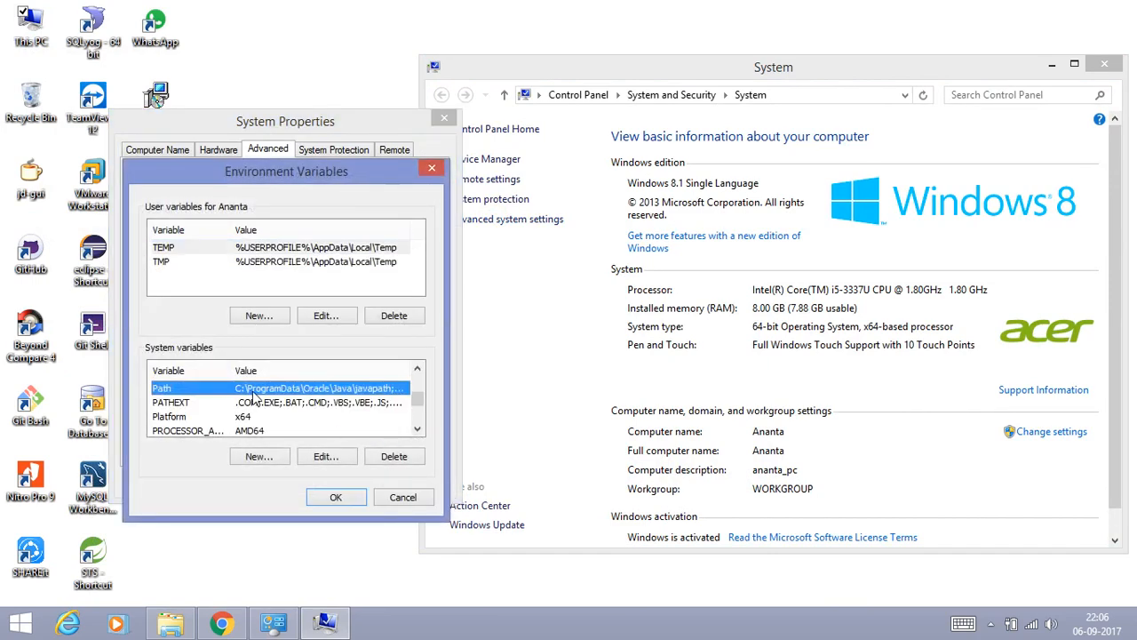
double_click(255, 395)
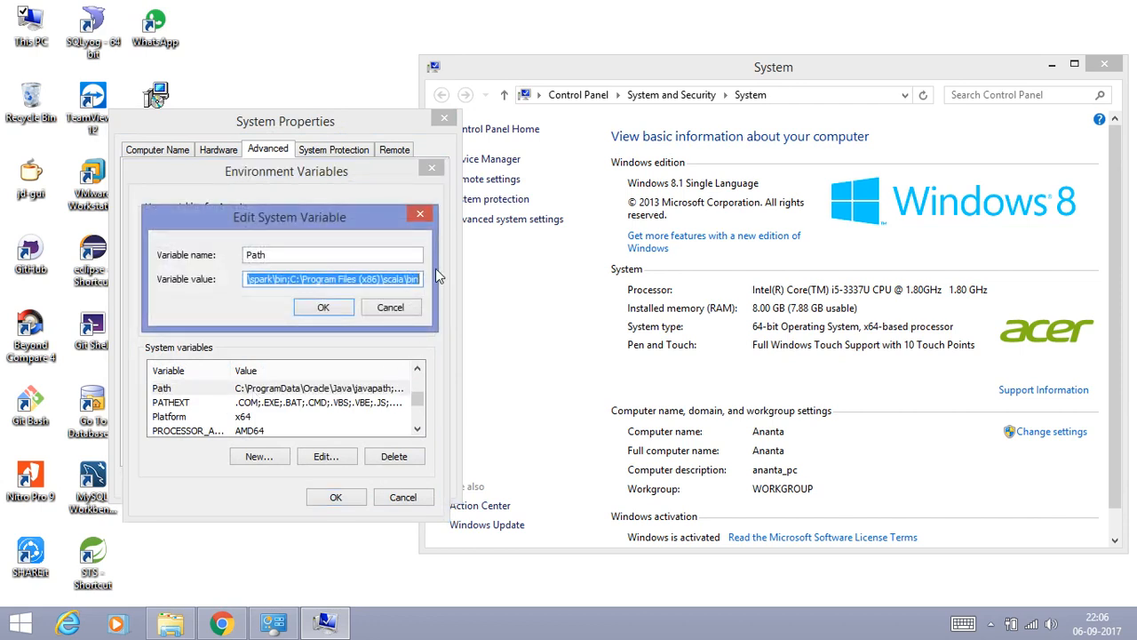
click(416, 280)
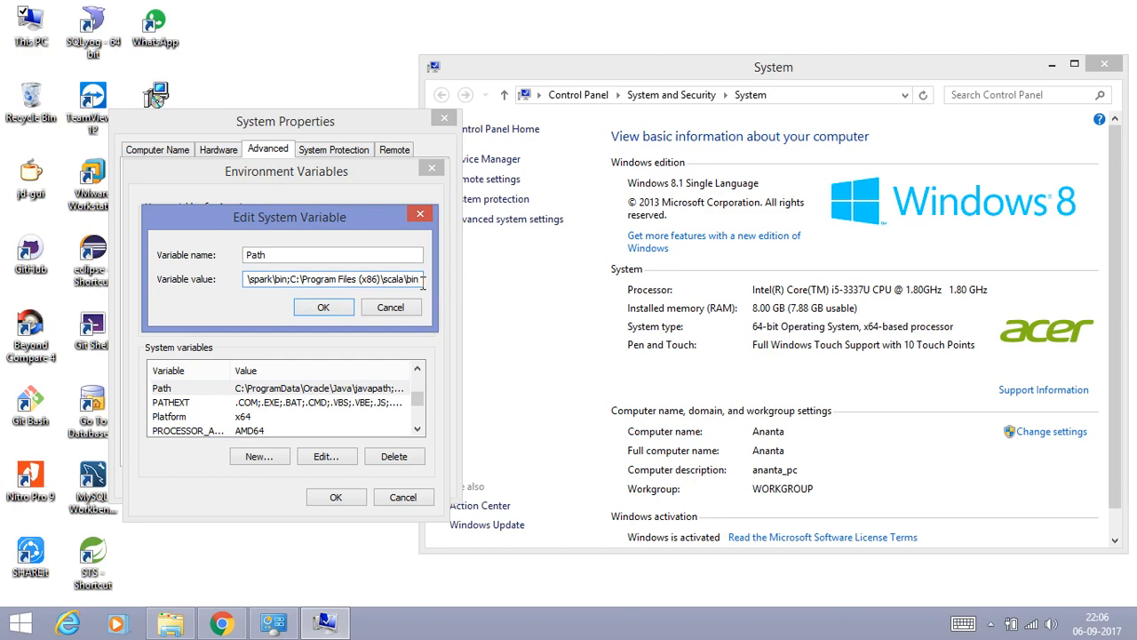
click(171, 624)
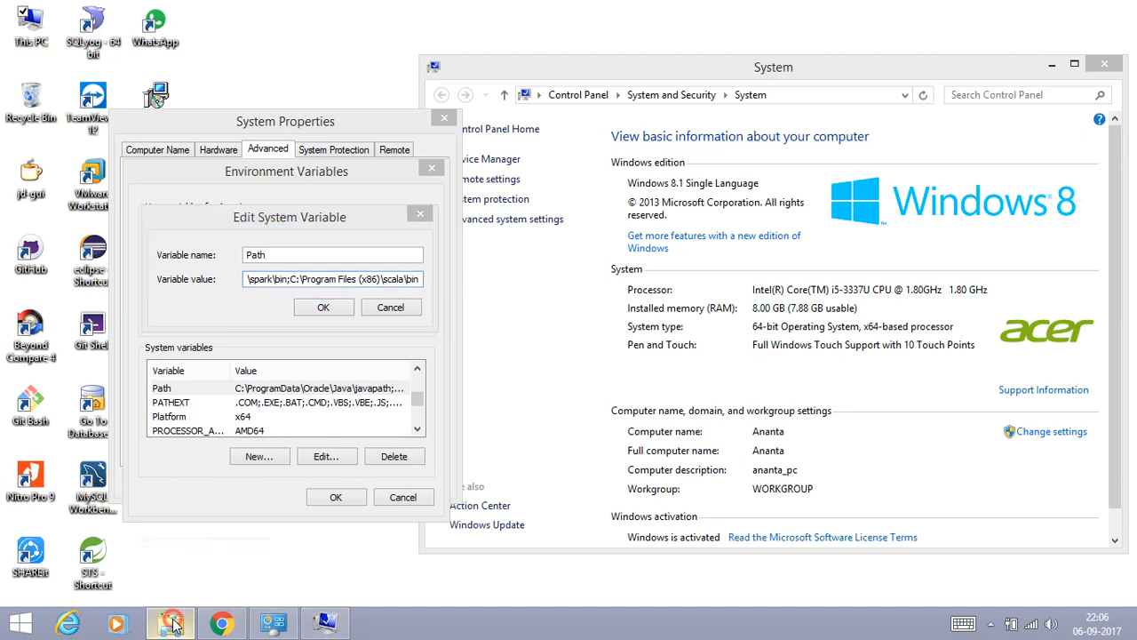
click(427, 139)
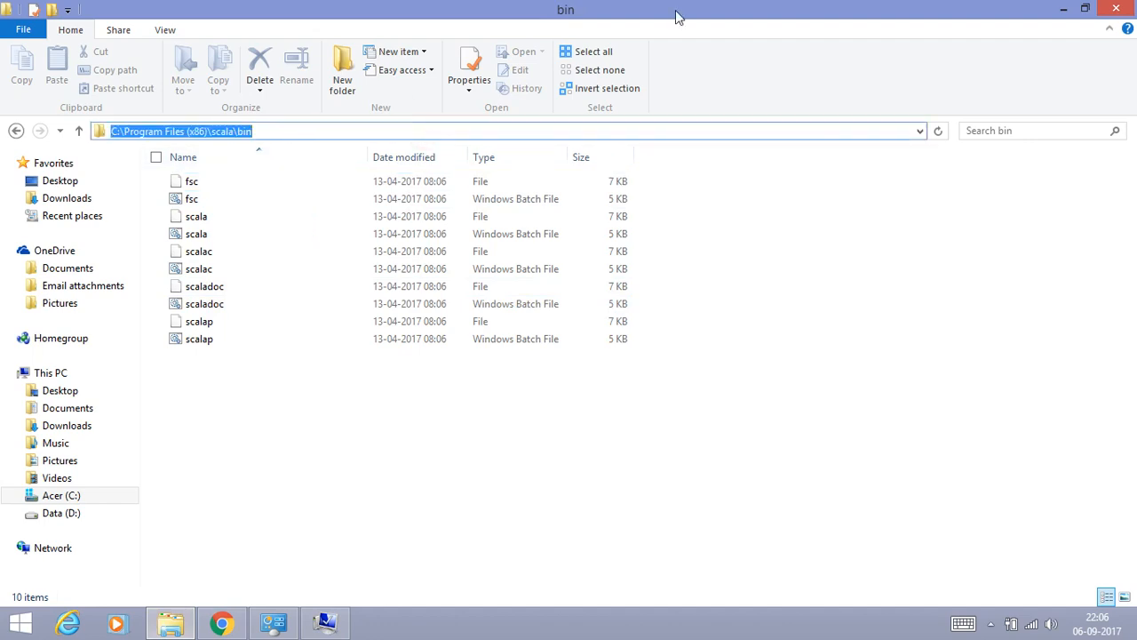
click(1064, 9)
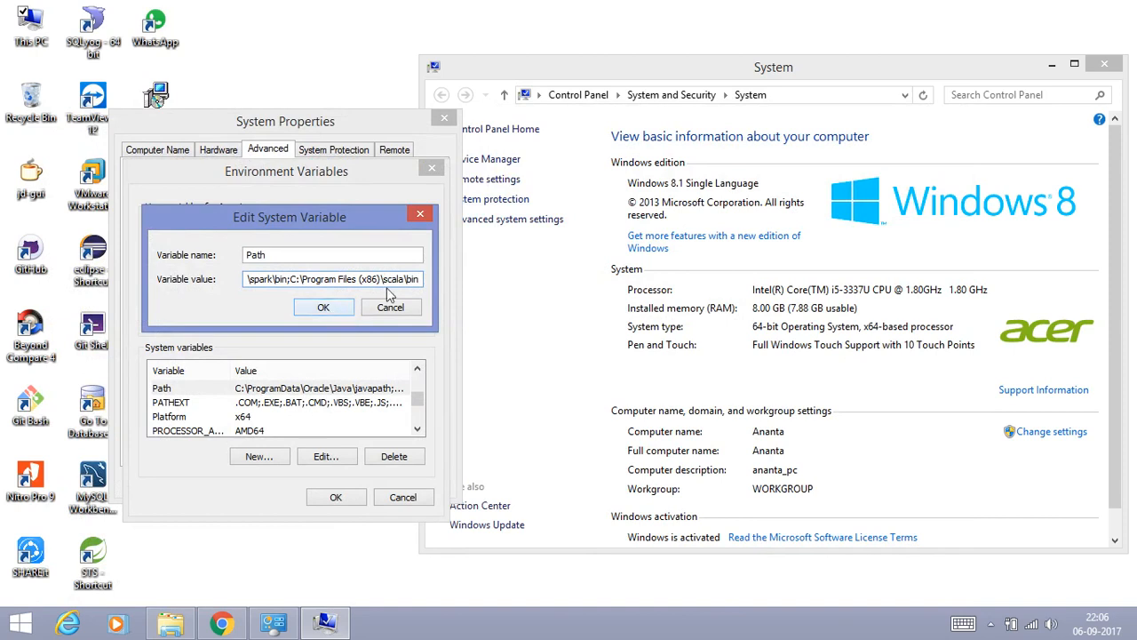
click(322, 311)
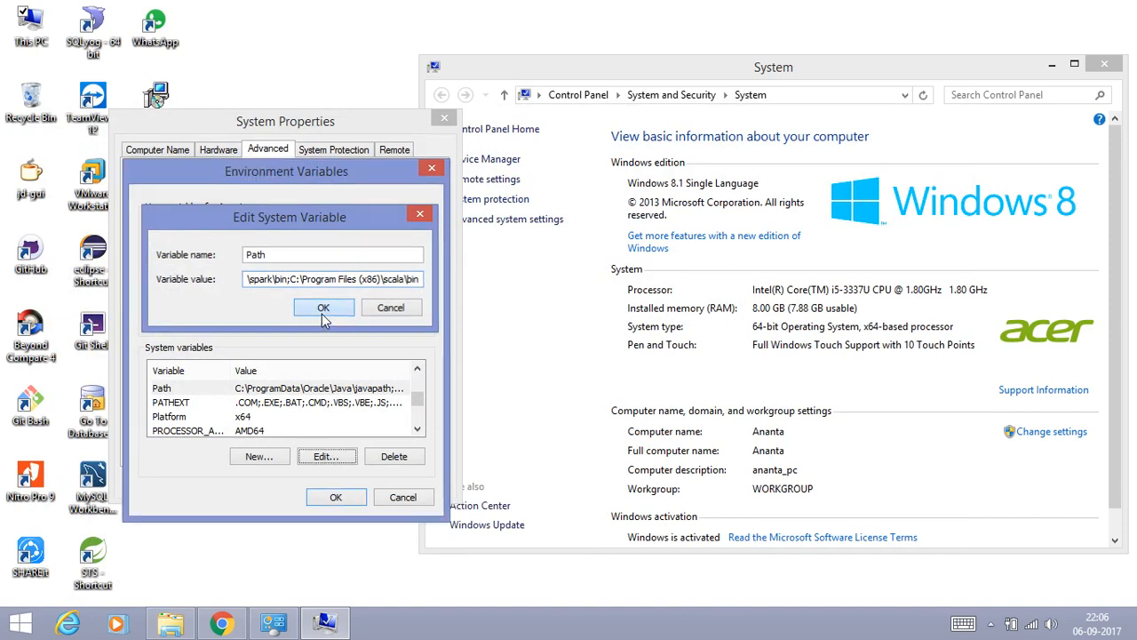
Create a system variable SCALA_HOME using the copied path C:\Program Files (x86)\scala\bin with the trailing bin removed.
click(258, 456)
text(S)
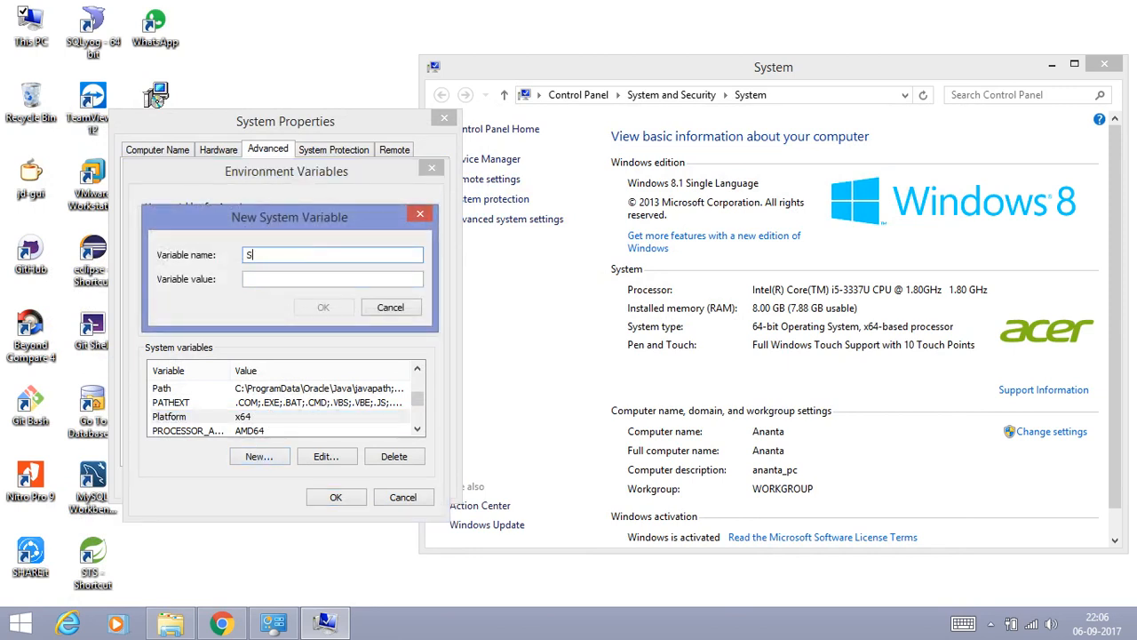
text(CALA_HOME)
key(ctrl+v)
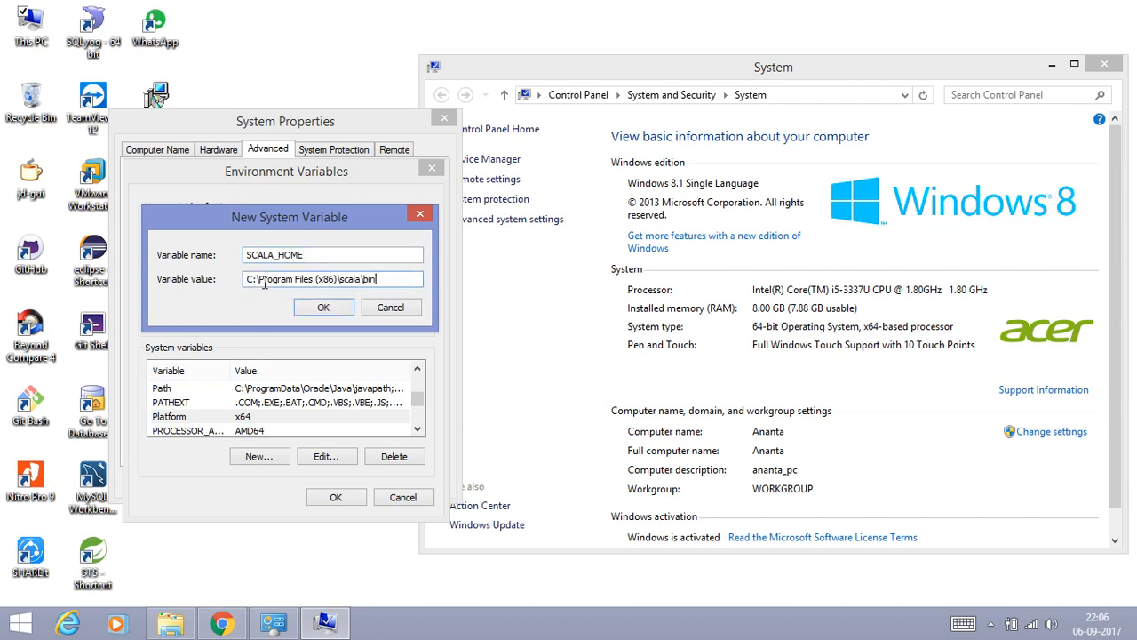
key(BackSpace)
key(BackSpace)
key(BackSpace)
key(Left)
key(Left)
key(Left)
key(Left)
key(Left)
key(Left)
key(Left)
click(324, 307)
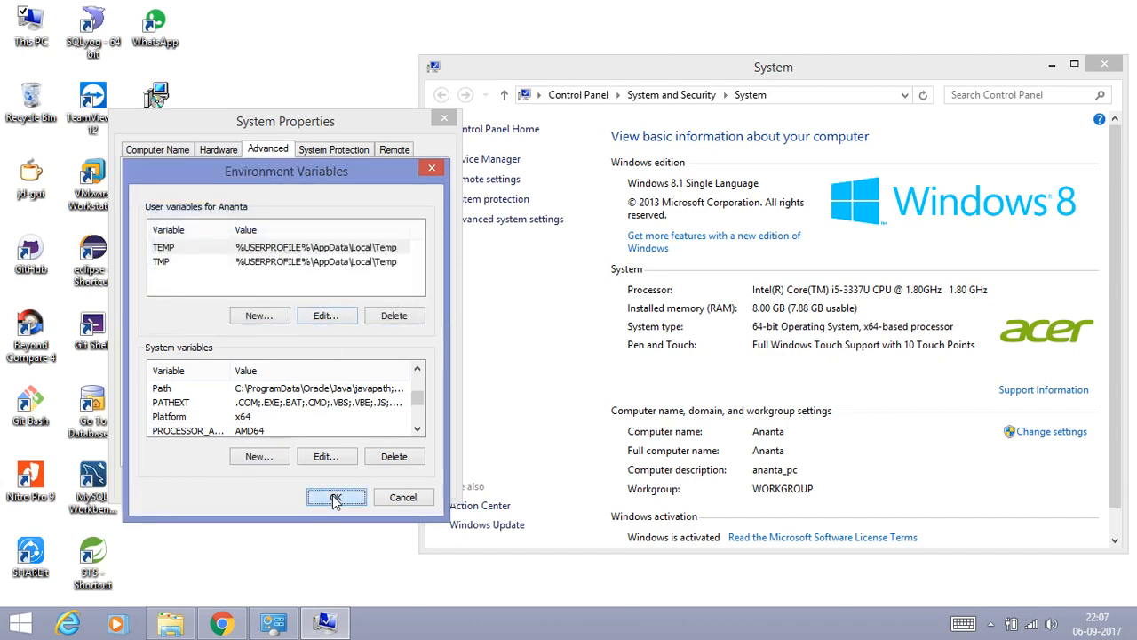
Save the environment variables and system properties, and close the System window.
click(328, 569)
click(287, 484)
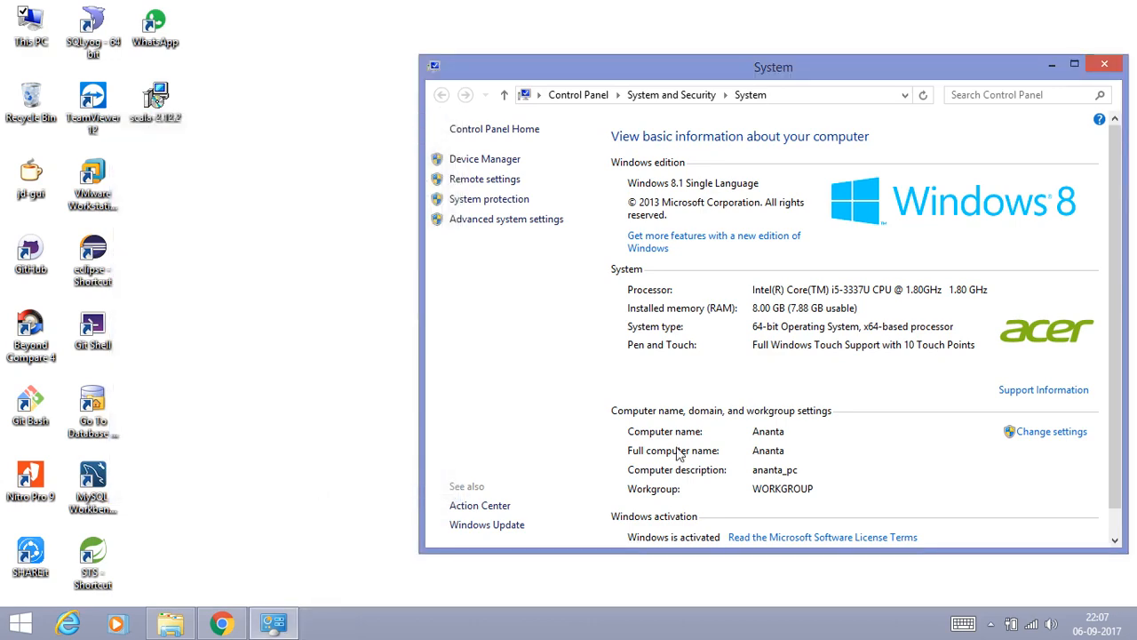
click(1104, 64)
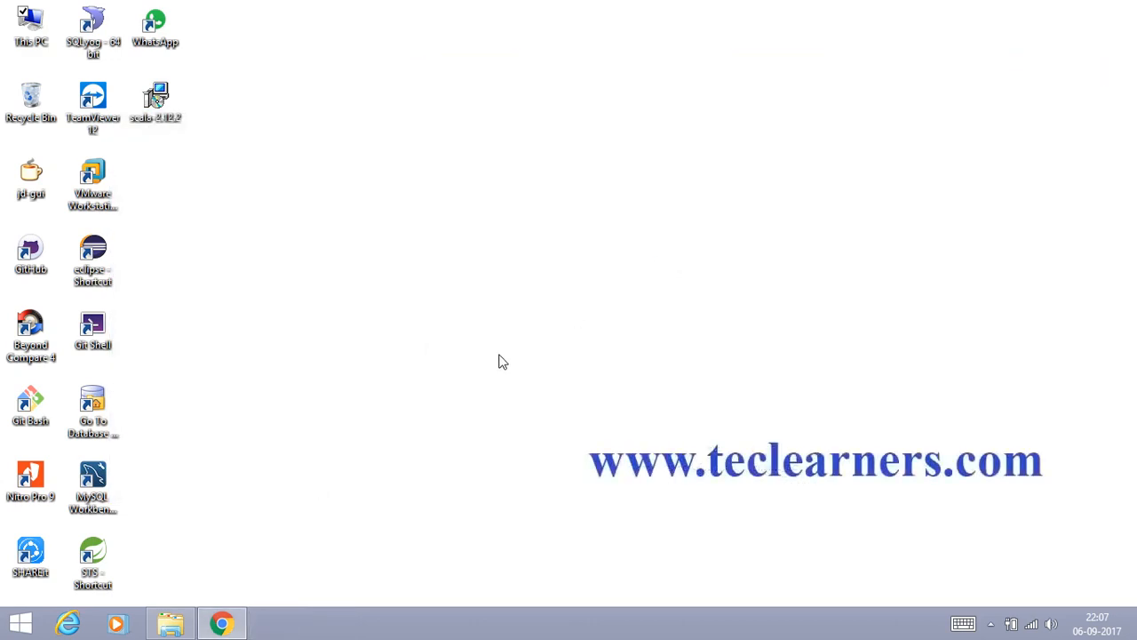
Check the Scala version by running scala -version in a new Command Prompt, and close that window.
key(super+r)
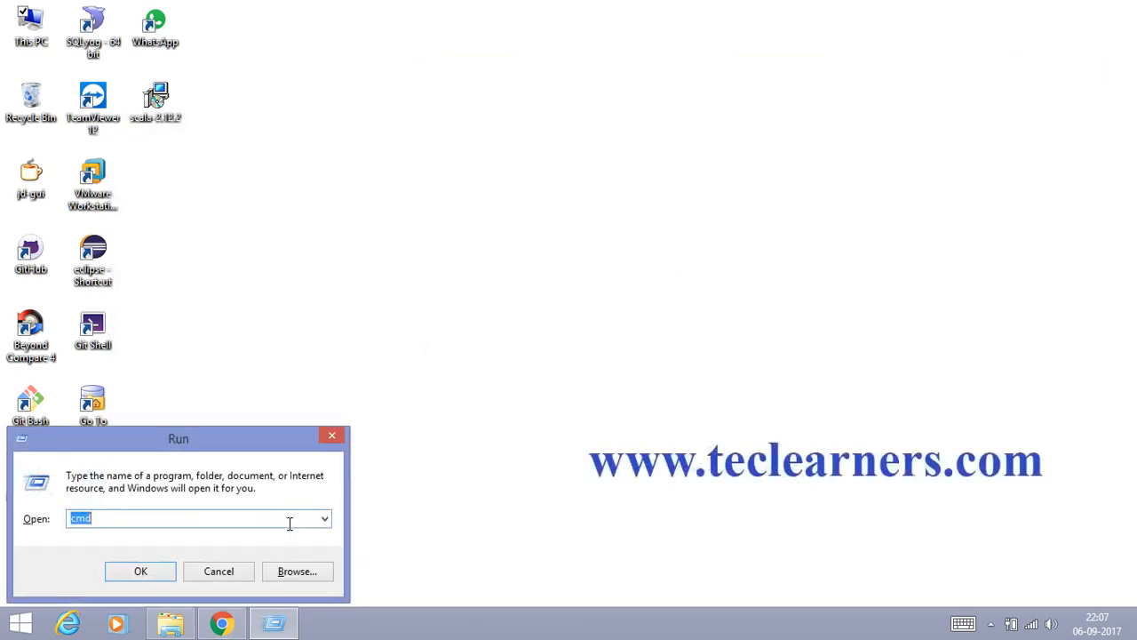
key(Return)
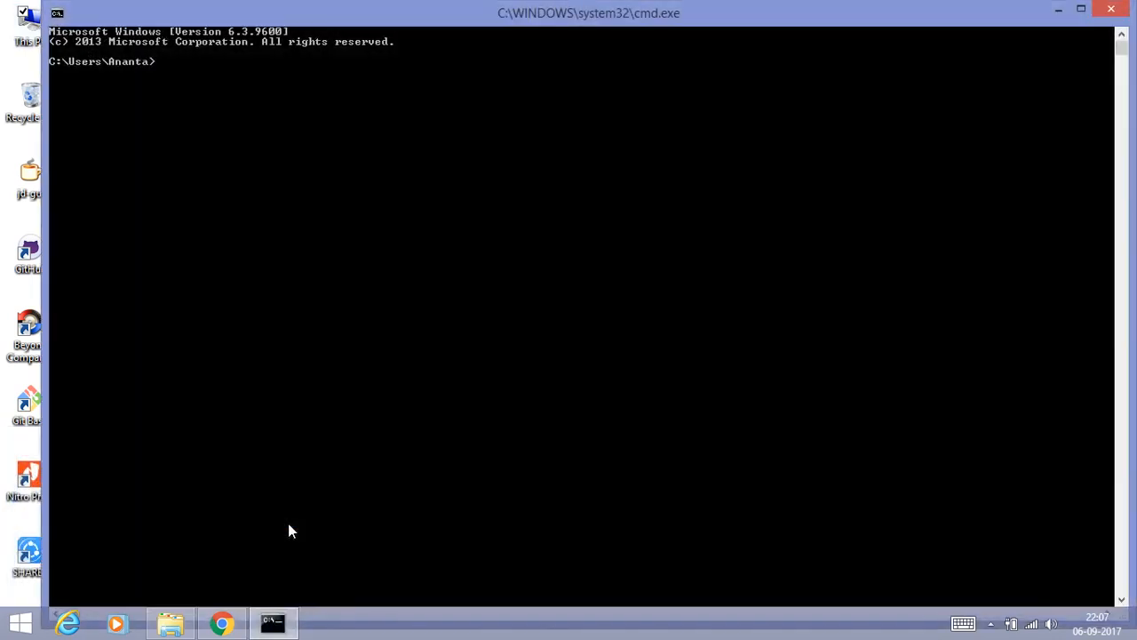
text(scala -version)
key(Return)
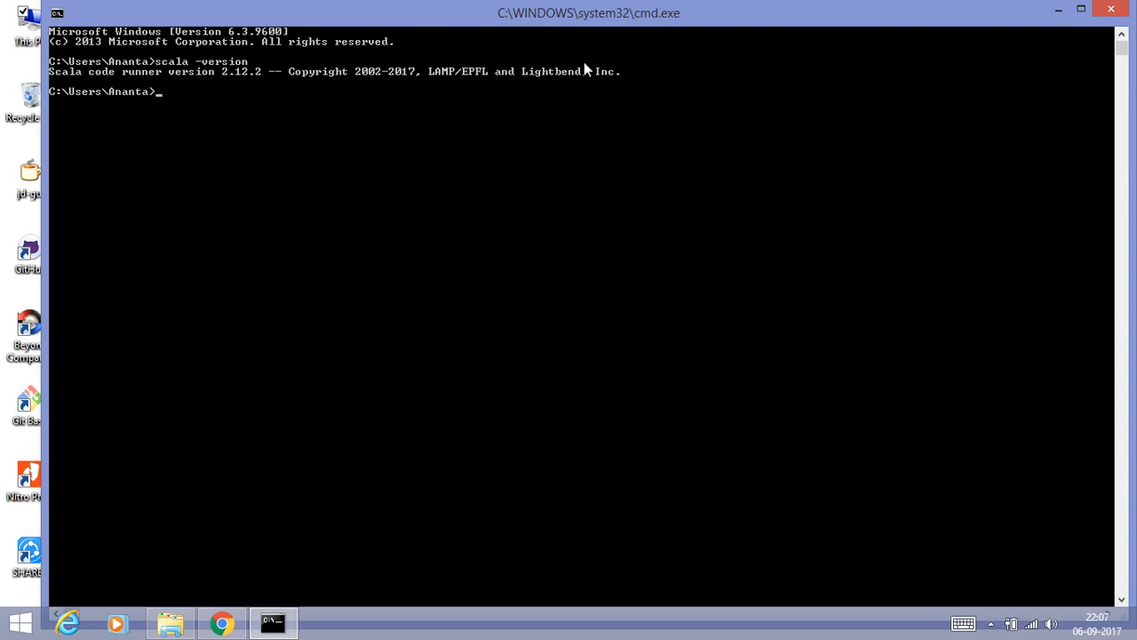
click(1110, 11)
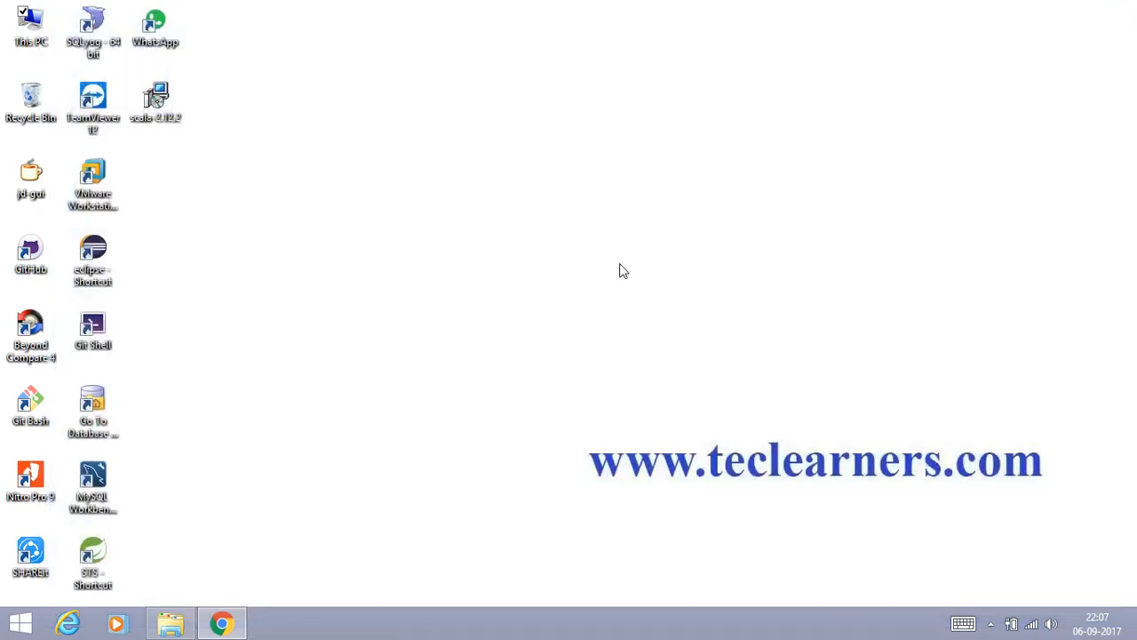
Refresh the desktop and close the File Explorer window showing Scala's bin folder.
right_click(383, 308)
click(271, 355)
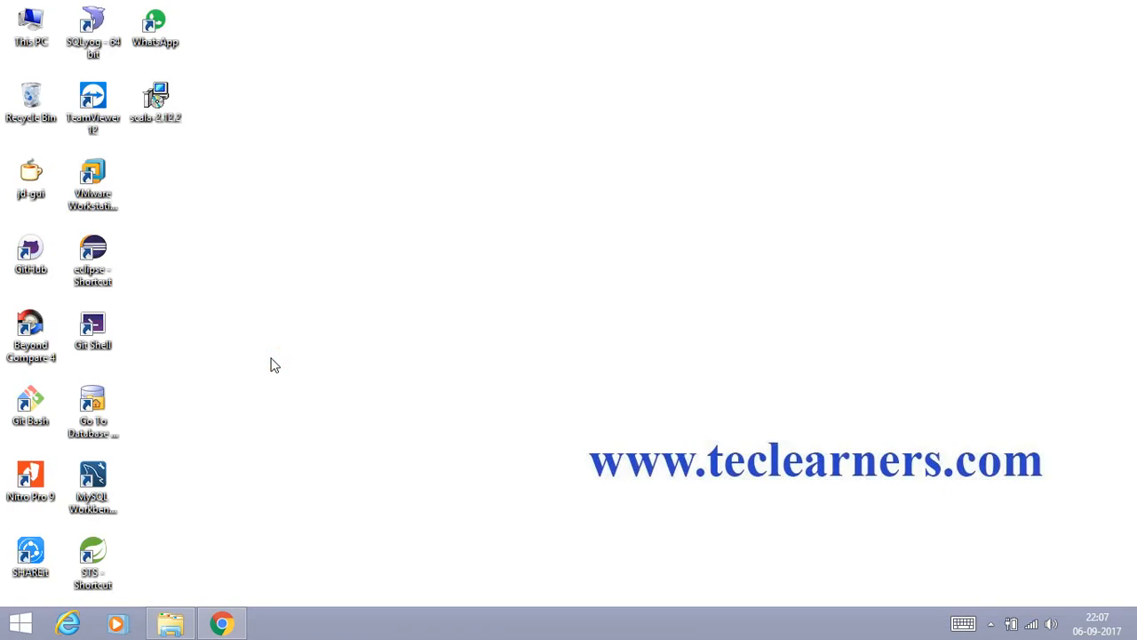
click(173, 621)
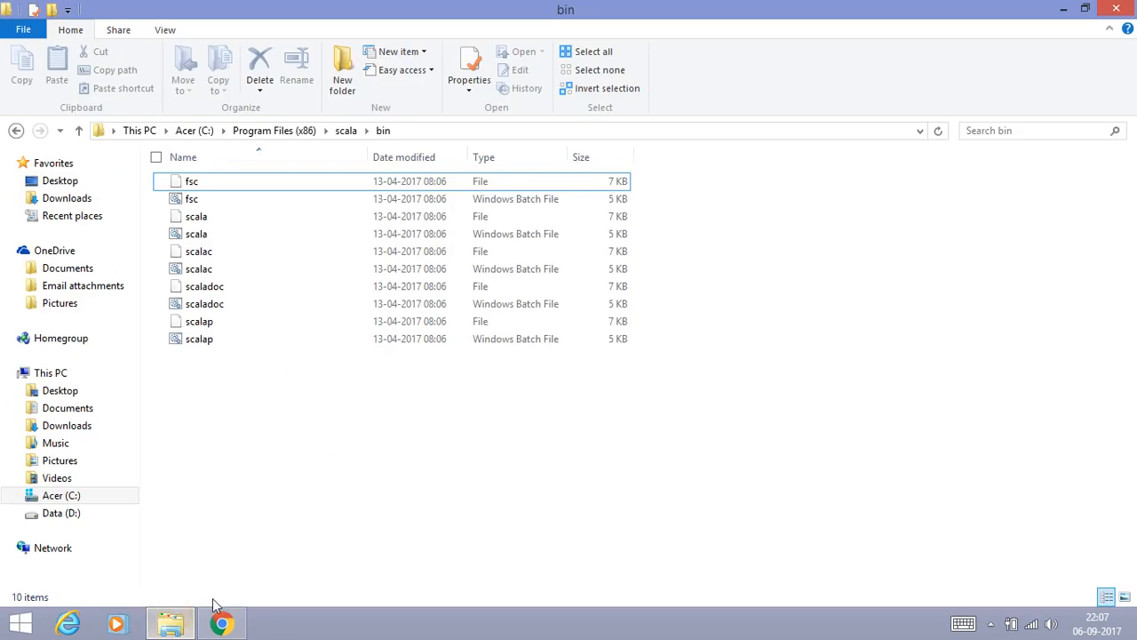
mouse_move(179, 625)
click(1116, 8)
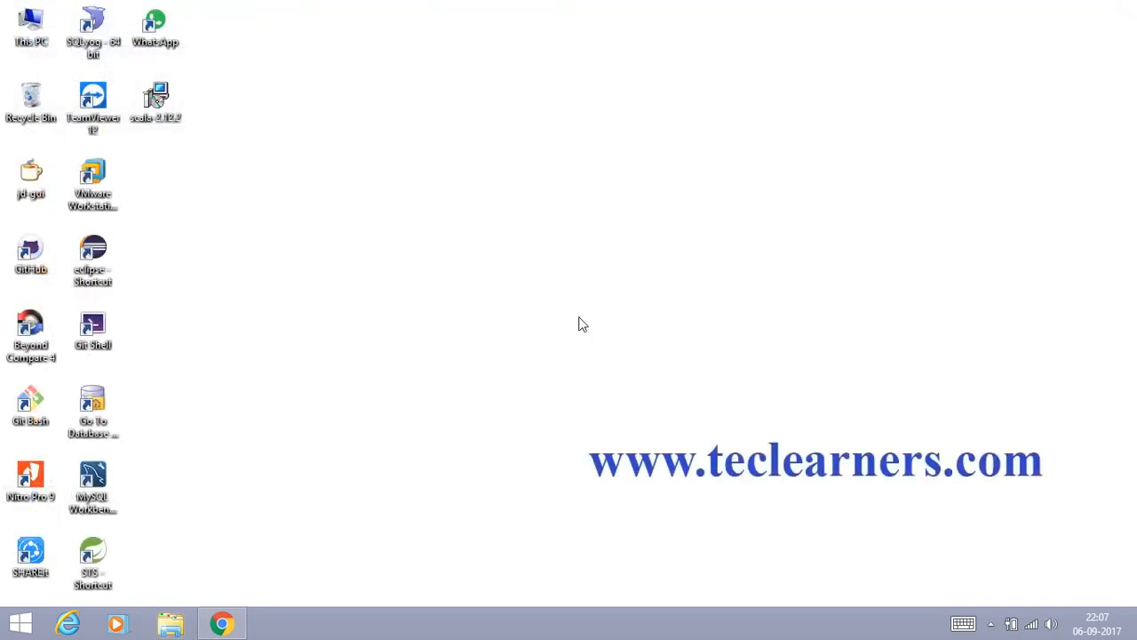